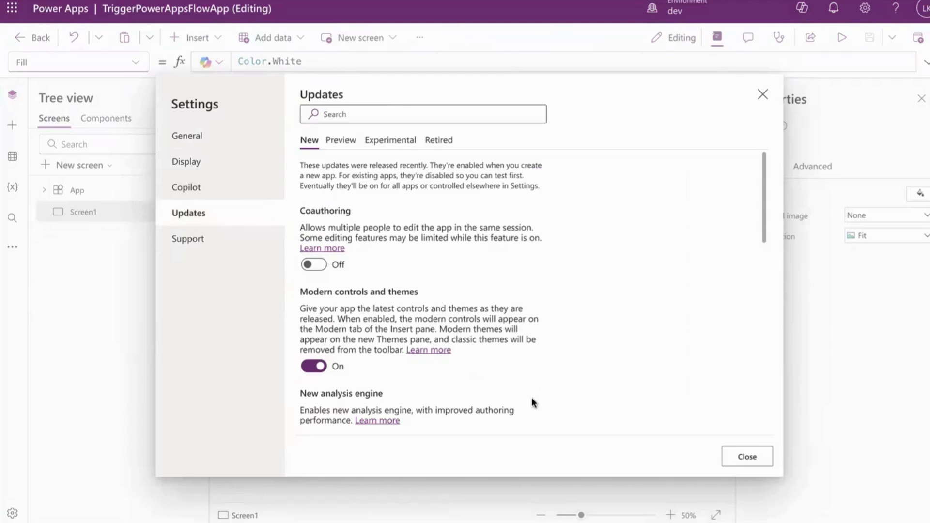
Close the Settings dialog with modern controls left on, returning to the empty Screen1 canvas
{"action": "left_click", "coordinate": [747, 457]}
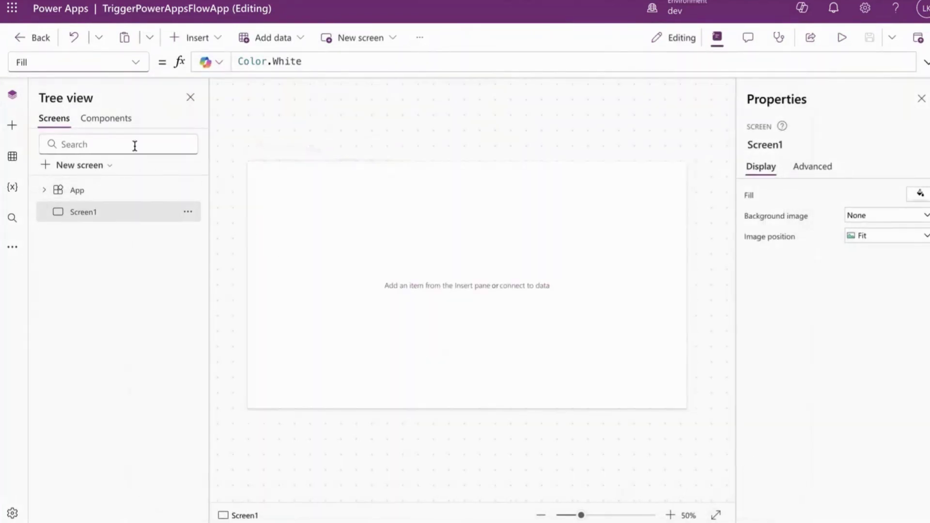
{"action": "left_click", "coordinate": [14, 126]}
Insert a Header control found by searching 'header' and nudge it up to position 0, 6
{"action": "left_click", "coordinate": [90, 124]}
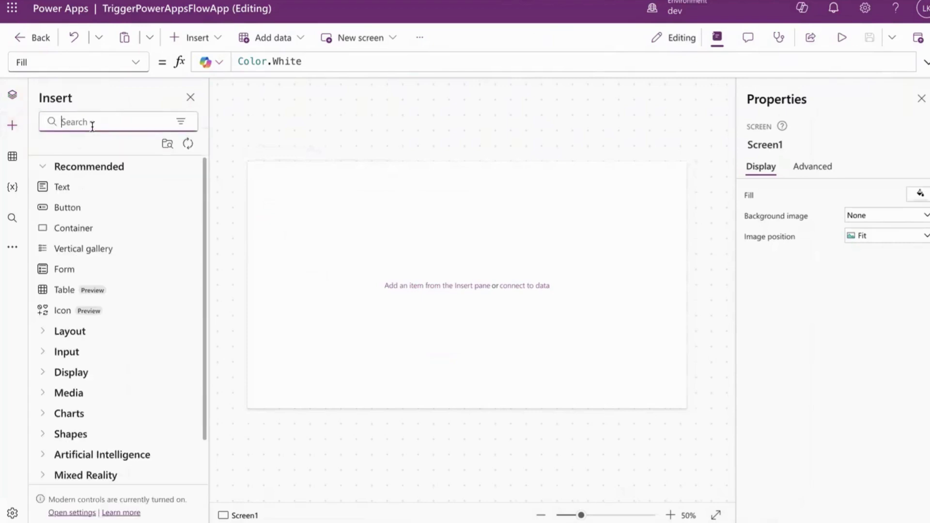
{"action": "type", "text": "header"}
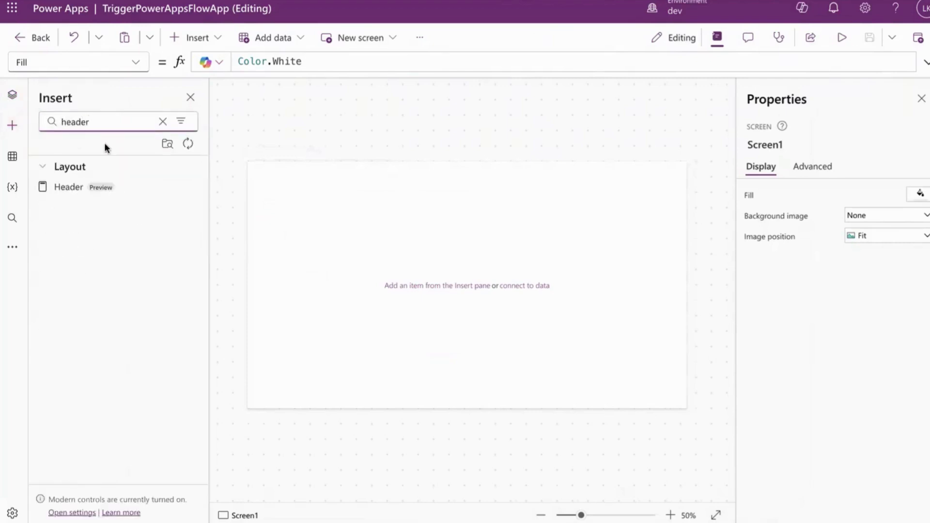
{"action": "left_click", "coordinate": [109, 188]}
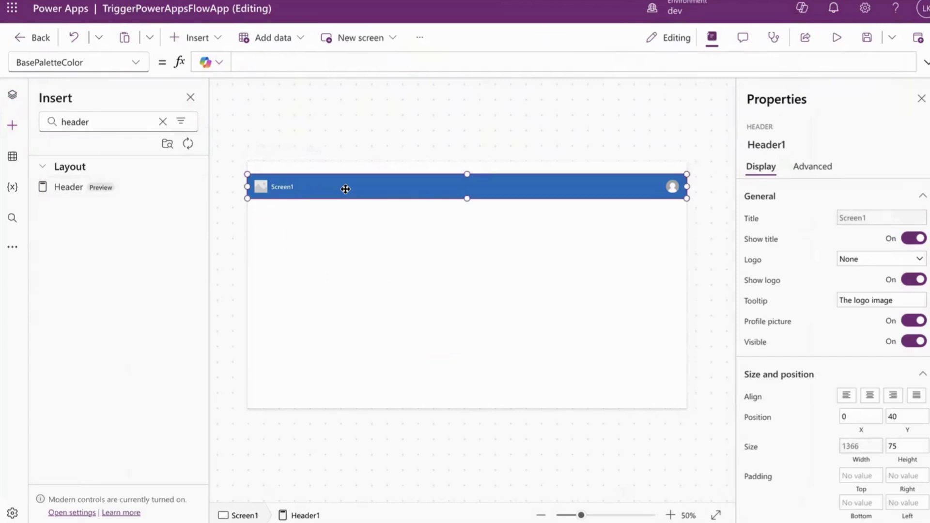
{"action": "left_click_drag", "start_coordinate": [454, 193], "coordinate": [453, 181]}
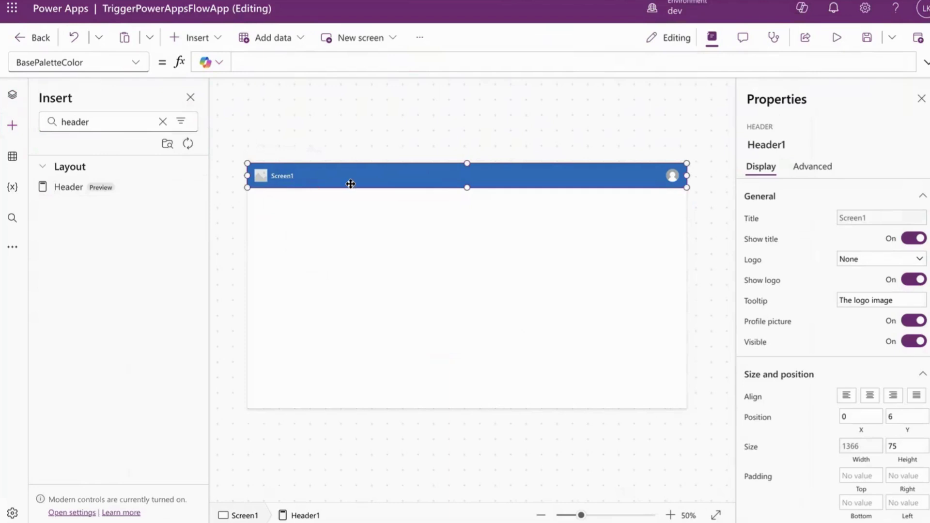
Replace the header's App.ActiveScreen.Name Title formula with "Message Sending App"
{"action": "left_click", "coordinate": [869, 218]}
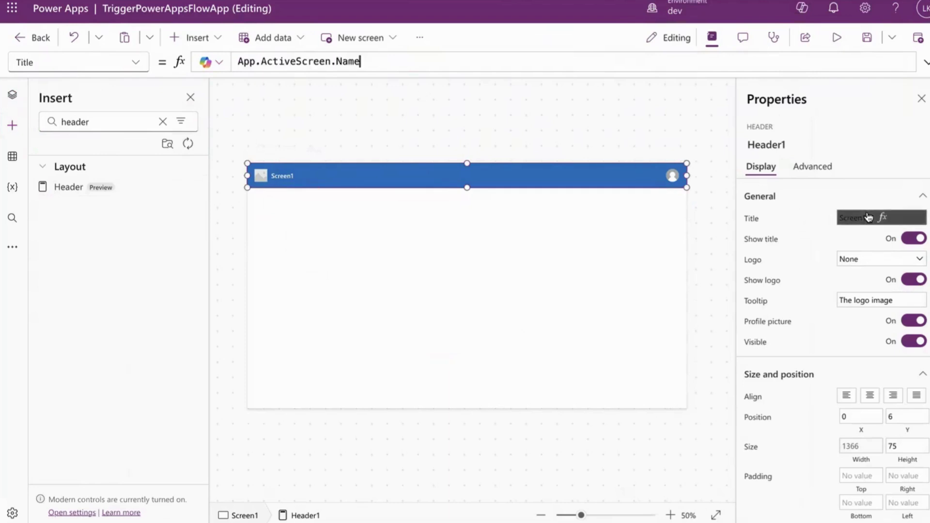
{"action": "left_click_drag", "start_coordinate": [361, 61], "coordinate": [227, 46]}
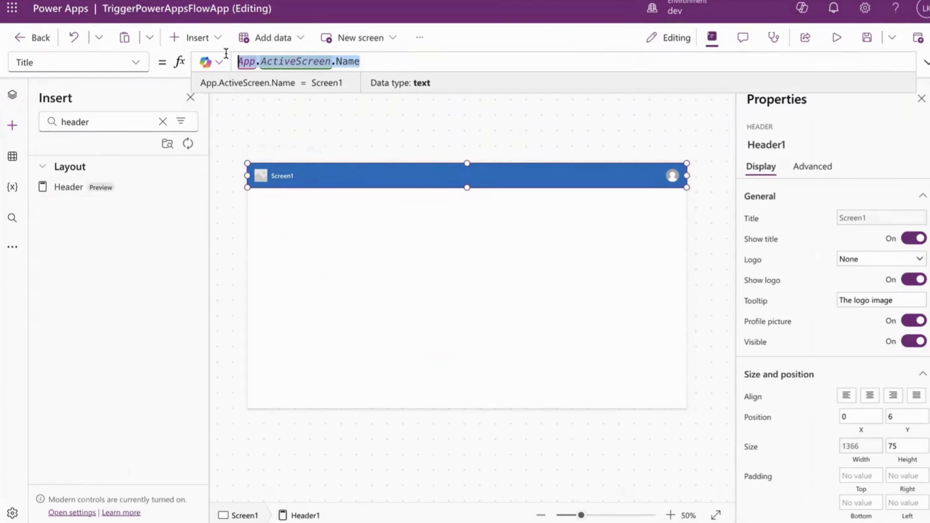
{"action": "type", "text": "Mess"}
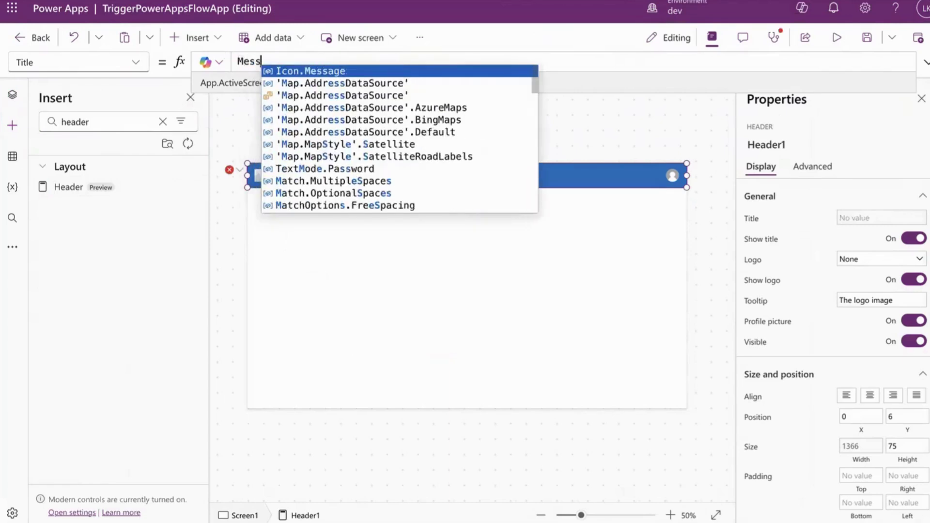
{"action": "type", "text": "ag"}
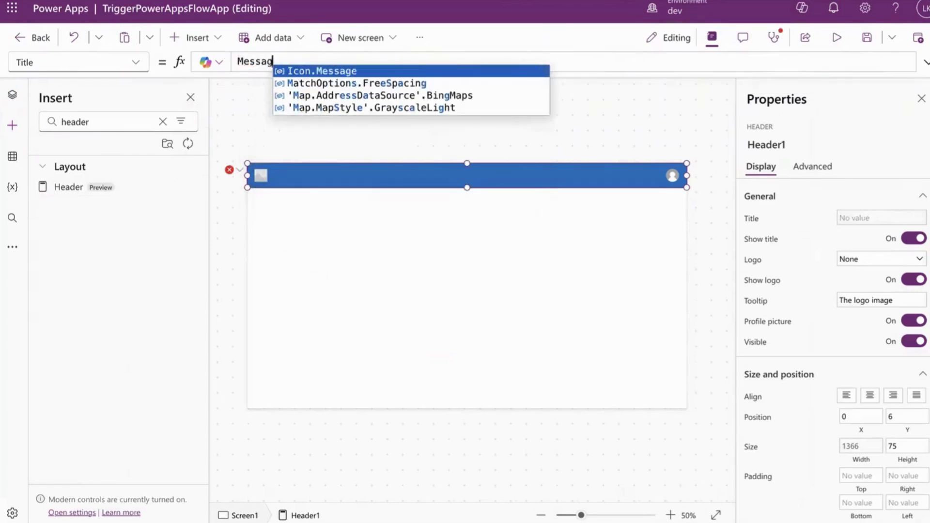
{"action": "type", "text": "e Sendin"}
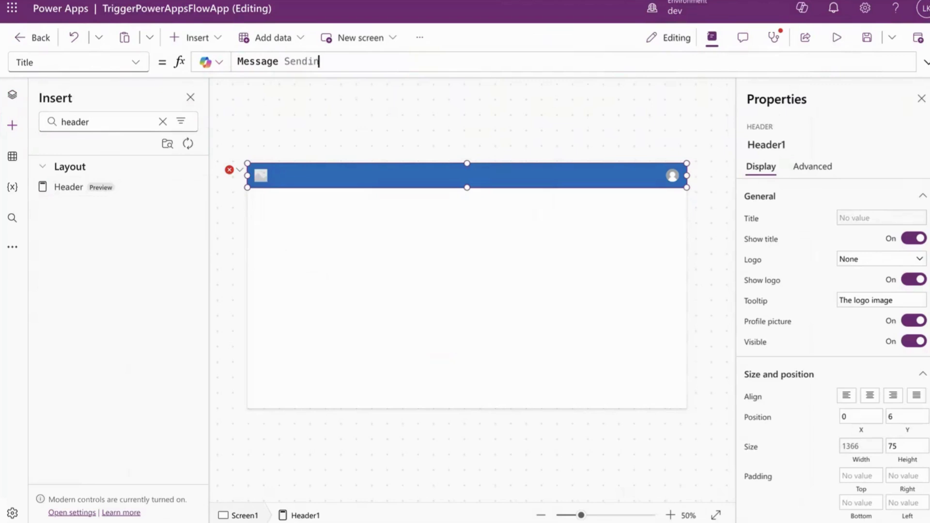
{"action": "type", "text": "g App"}
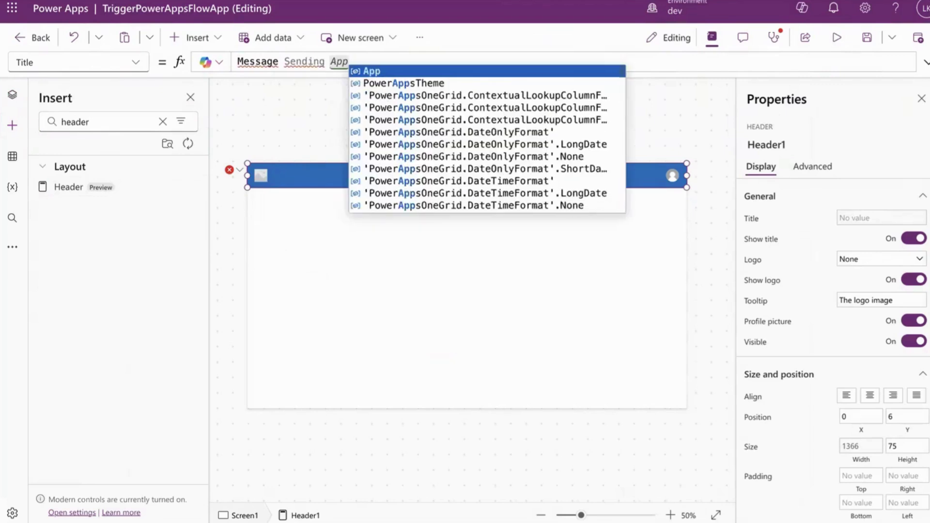
{"action": "type", "text": "\""}
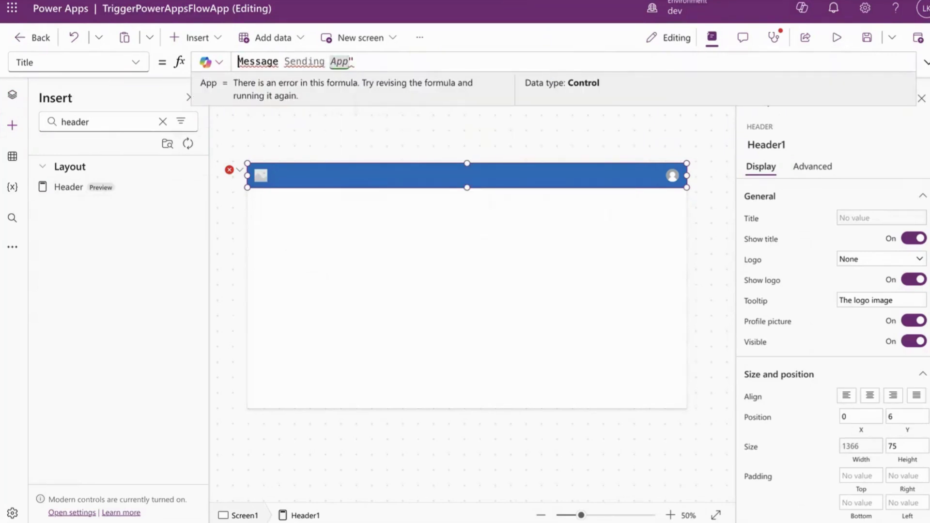
{"action": "type", "text": "\""}
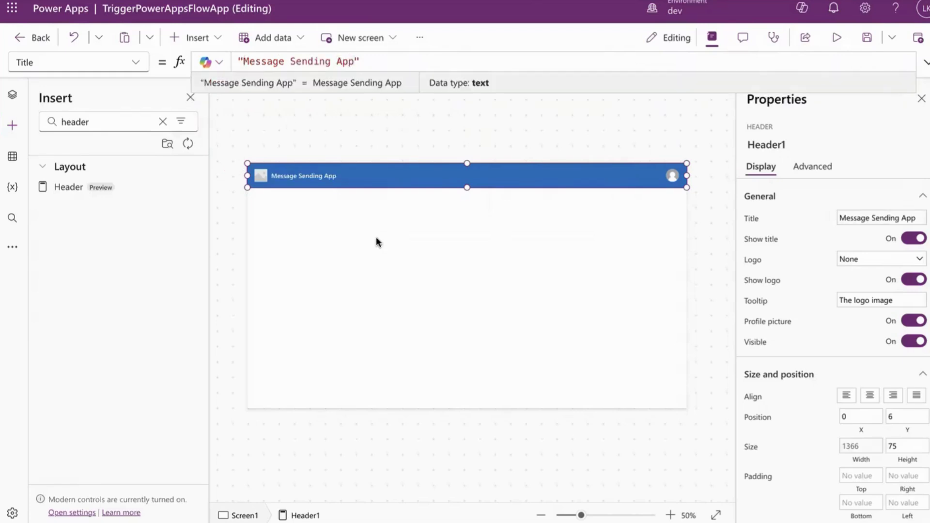
{"action": "left_click", "coordinate": [376, 236]}
{"action": "left_click", "coordinate": [320, 183]}
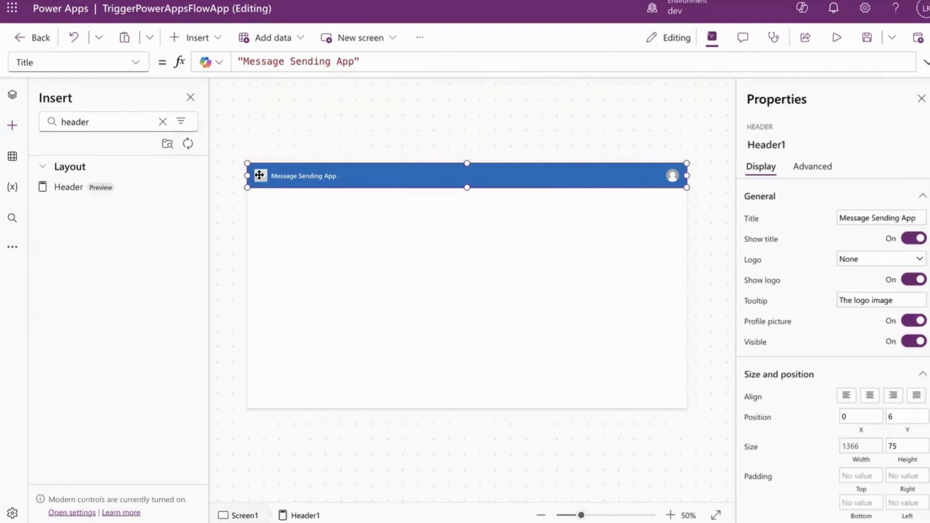
{"action": "left_click", "coordinate": [891, 262]}
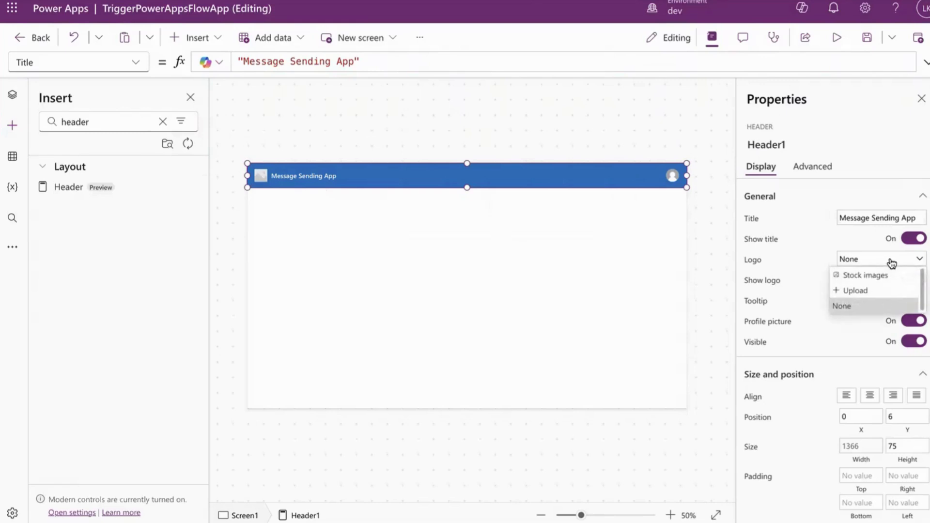
Insert a stock image from a 'message' search as the header's logo
{"action": "left_click", "coordinate": [879, 275]}
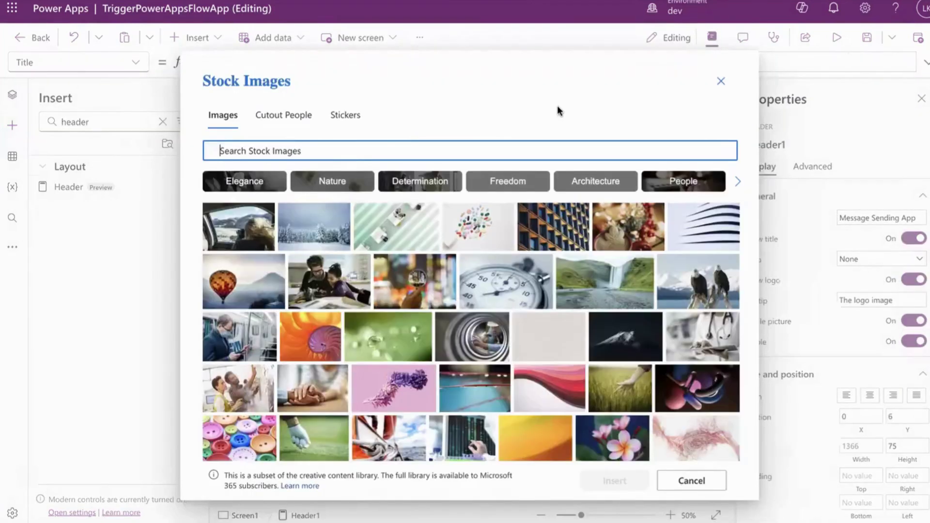
{"action": "type", "text": "mes"}
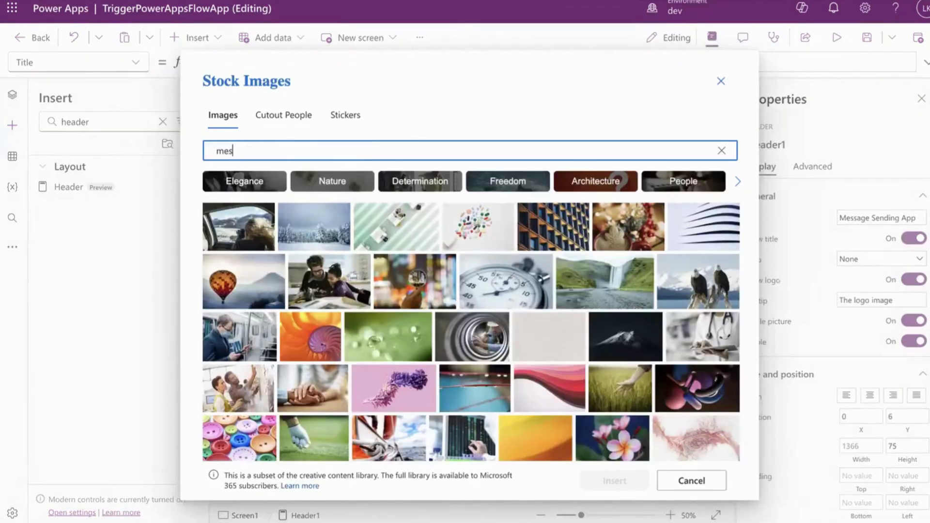
{"action": "type", "text": "sage"}
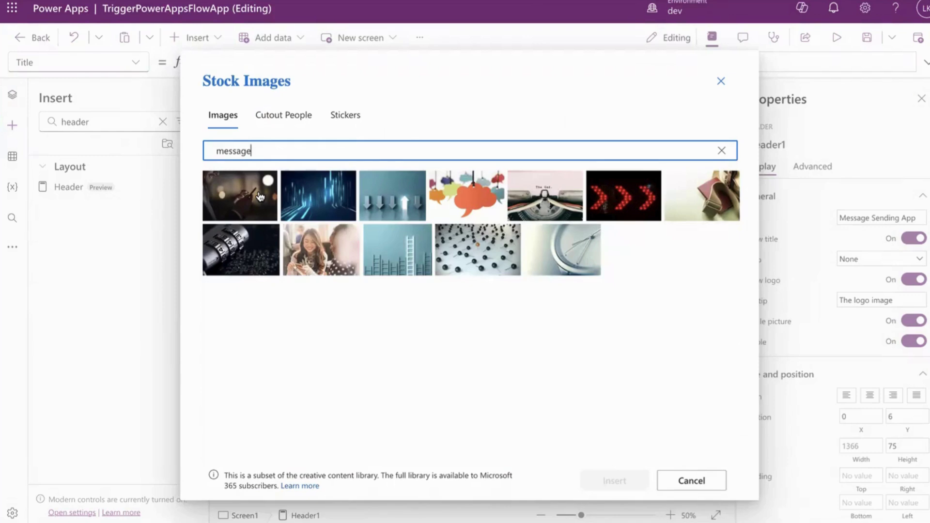
{"action": "left_click", "coordinate": [693, 199]}
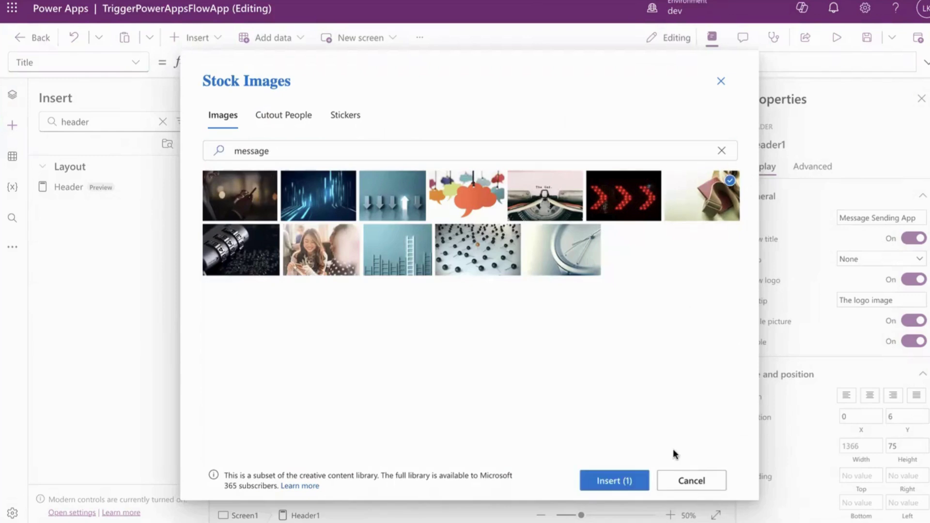
{"action": "left_click", "coordinate": [615, 482]}
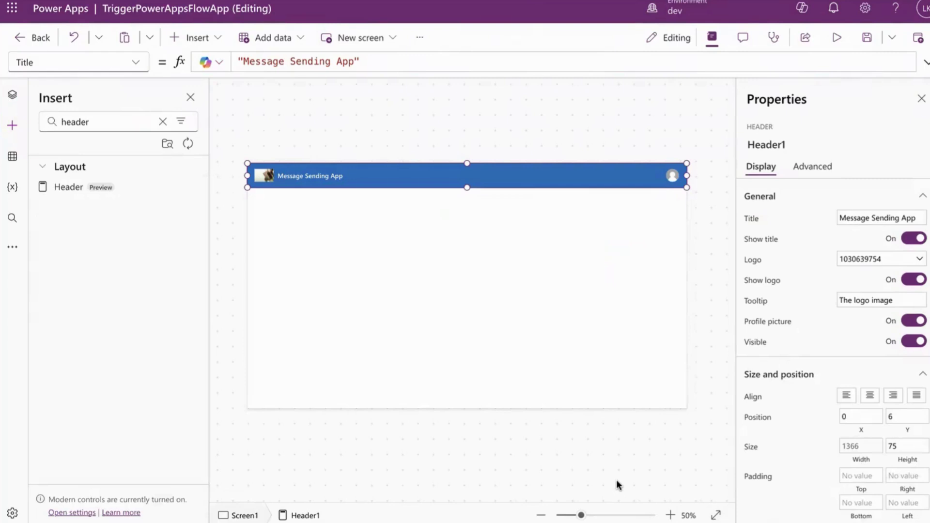
{"action": "left_click", "coordinate": [538, 315]}
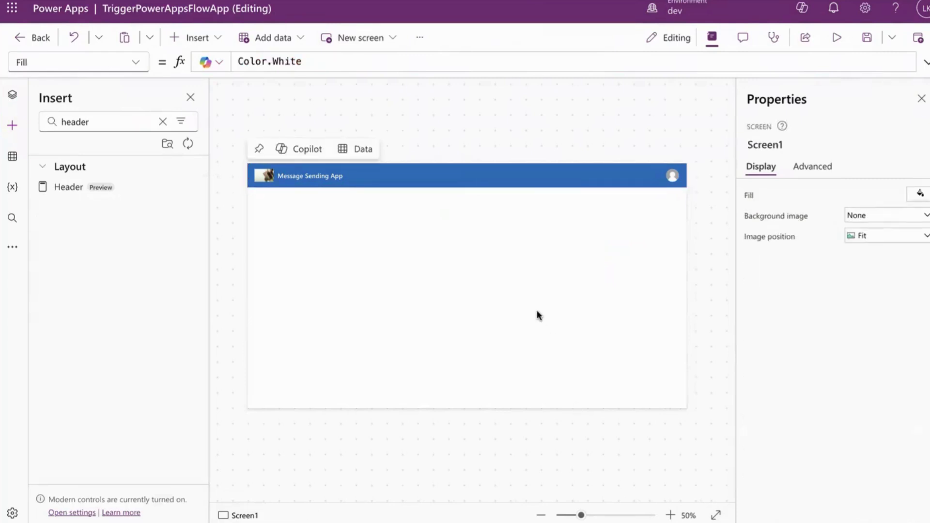
Insert a Text input control and place it mid-screen below the header at 753, 231
{"action": "left_click", "coordinate": [163, 121]}
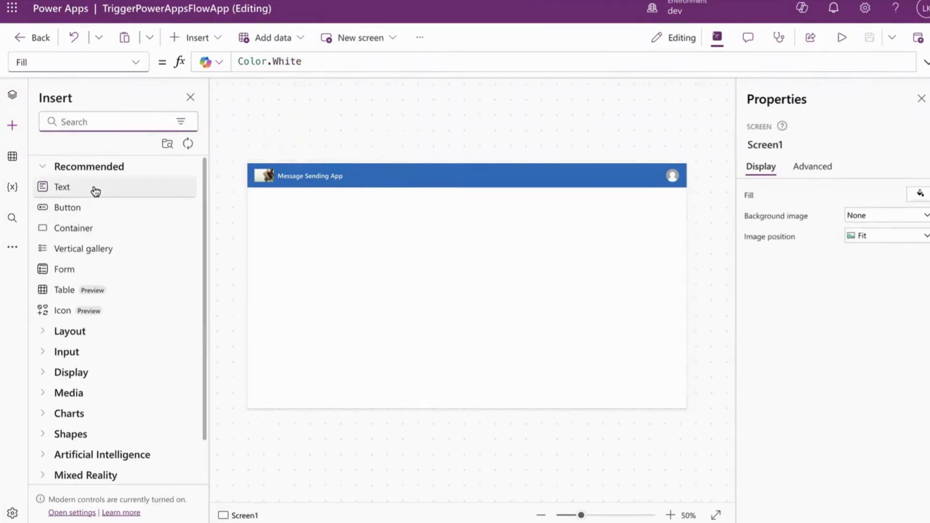
{"action": "type", "text": "text"}
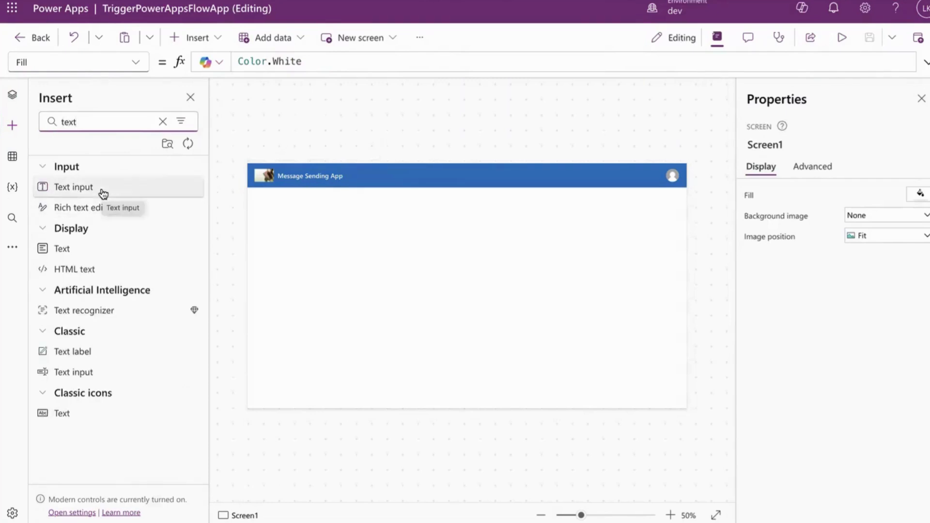
{"action": "left_click", "coordinate": [104, 194]}
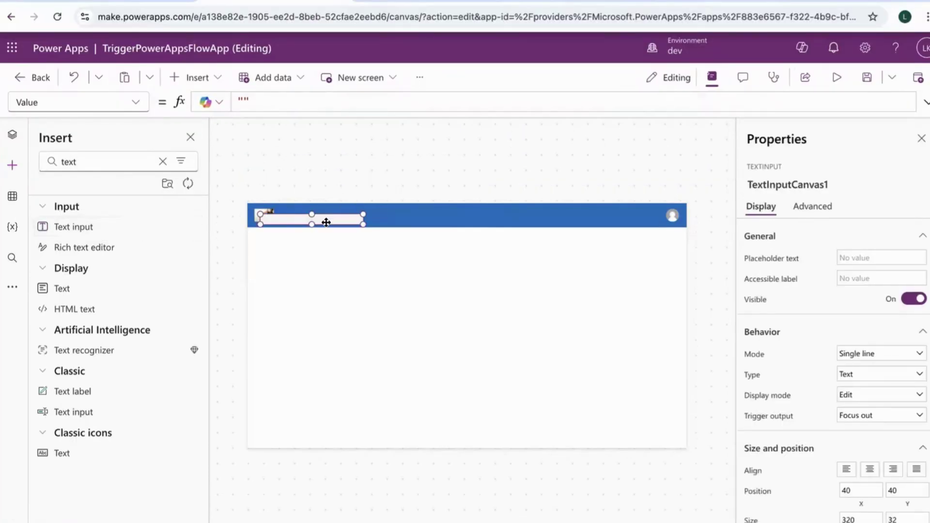
{"action": "left_click_drag", "start_coordinate": [325, 220], "coordinate": [552, 281]}
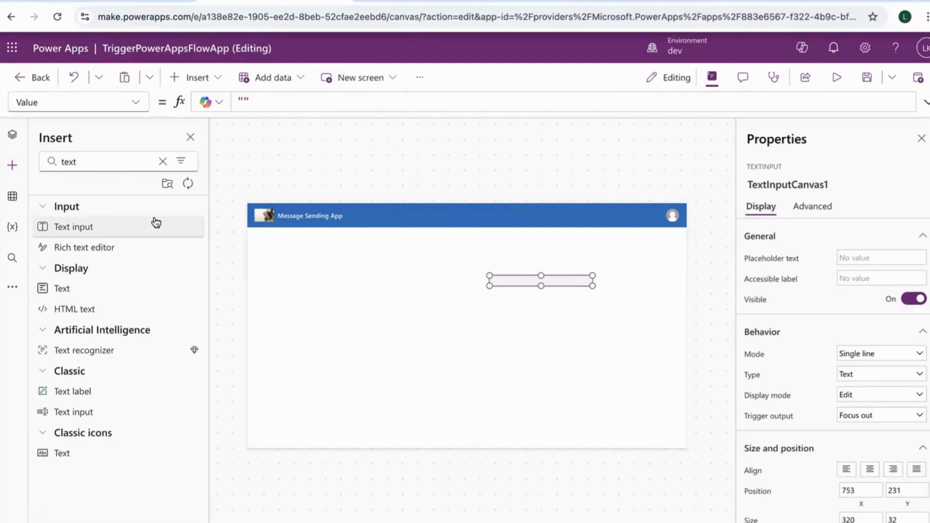
Add a text label left of the input box and change its text to Subject
{"action": "left_click", "coordinate": [75, 288]}
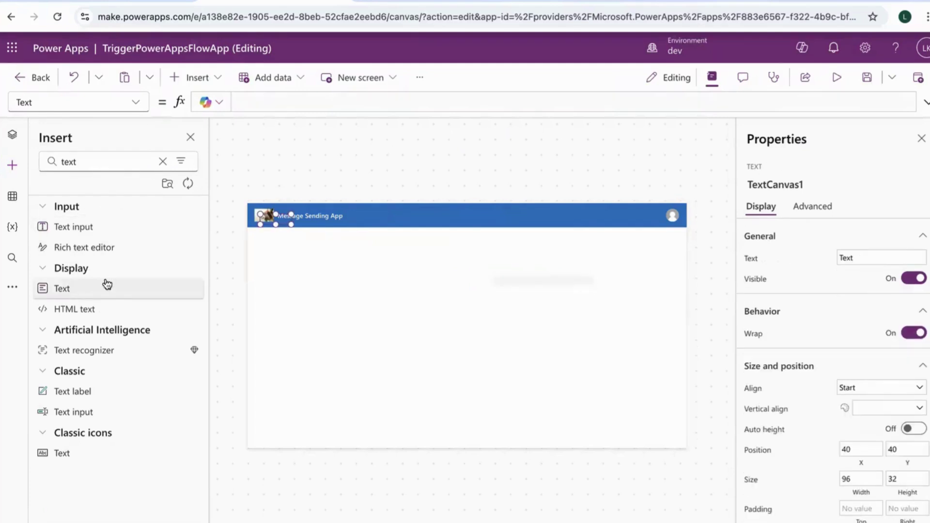
{"action": "left_click_drag", "start_coordinate": [275, 220], "coordinate": [386, 278]}
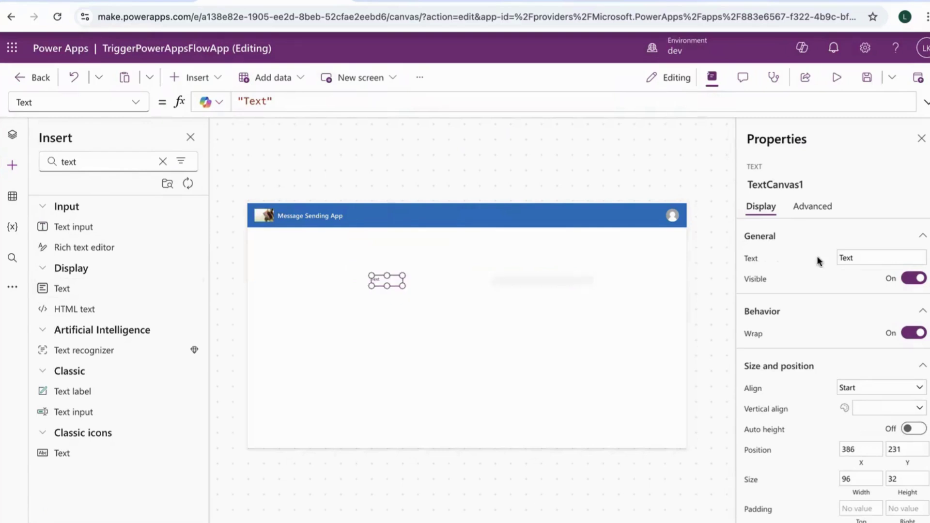
{"action": "left_click", "coordinate": [857, 256]}
{"action": "left_click_drag", "start_coordinate": [858, 255], "coordinate": [840, 257]}
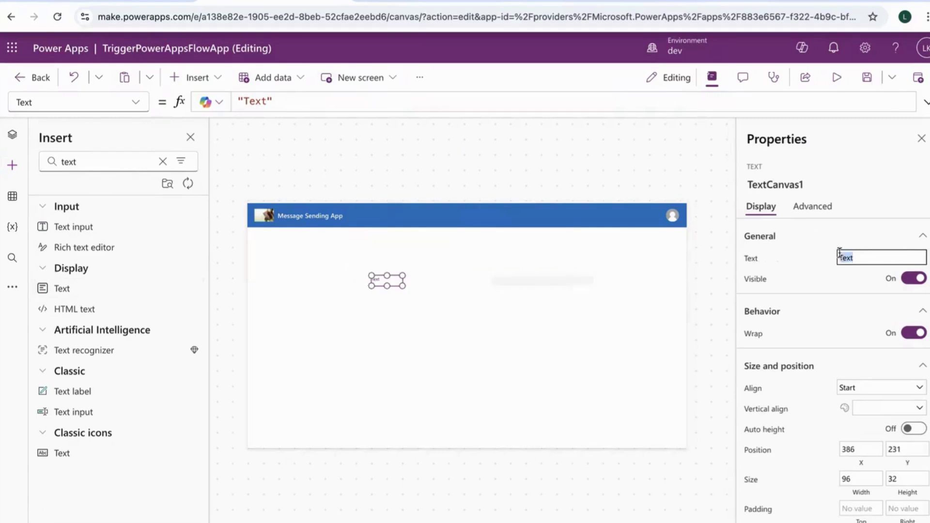
{"action": "type", "text": "Bo"}
{"action": "key", "text": "BackSpace"}
{"action": "key", "text": "BackSpace"}
{"action": "key", "text": "BackSpace"}
{"action": "type", "text": "S"}
{"action": "left_click", "coordinate": [846, 314]}
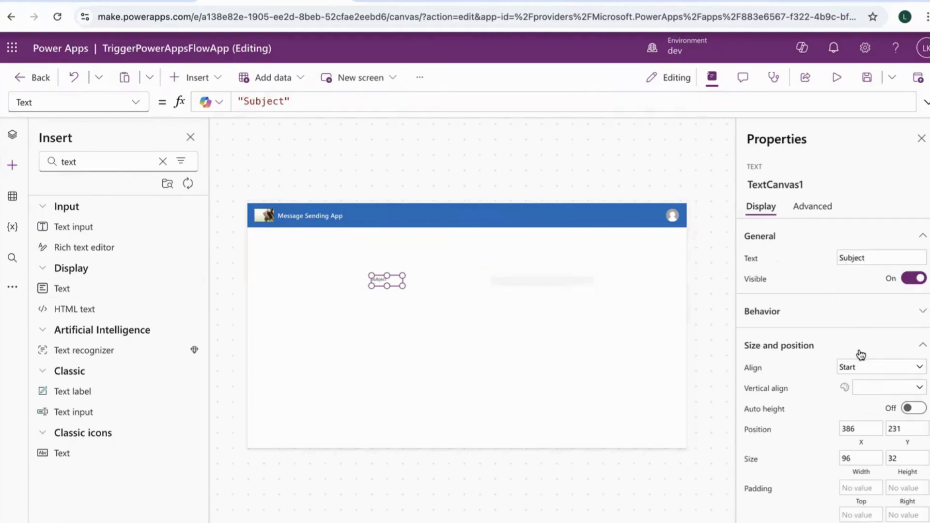
Set the Subject label's Align to Center and Vertical align to Middle
{"action": "left_click", "coordinate": [862, 368]}
{"action": "left_click", "coordinate": [862, 412]}
{"action": "left_click", "coordinate": [870, 390]}
{"action": "left_click", "coordinate": [873, 417]}
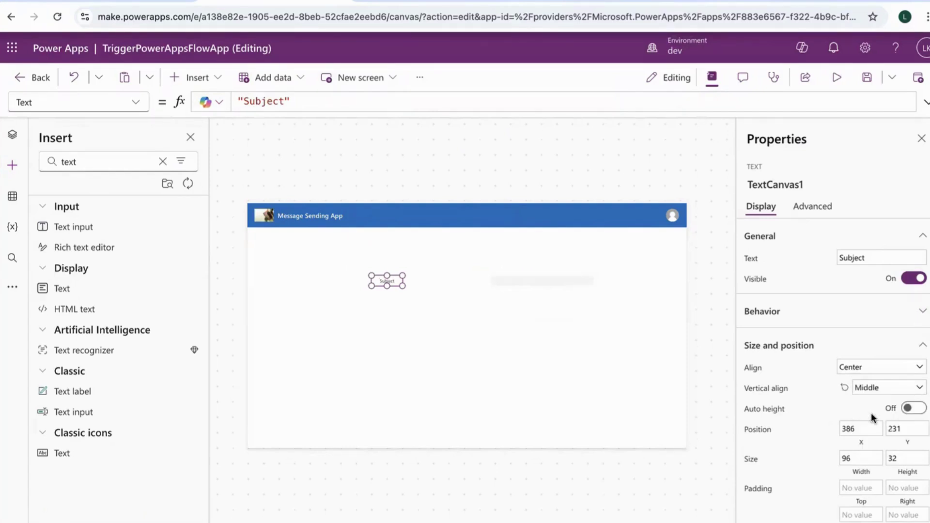
Set the Subject label's font size to 30
{"action": "scroll", "coordinate": [865, 464], "scroll_direction": "down", "scroll_amount": 4}
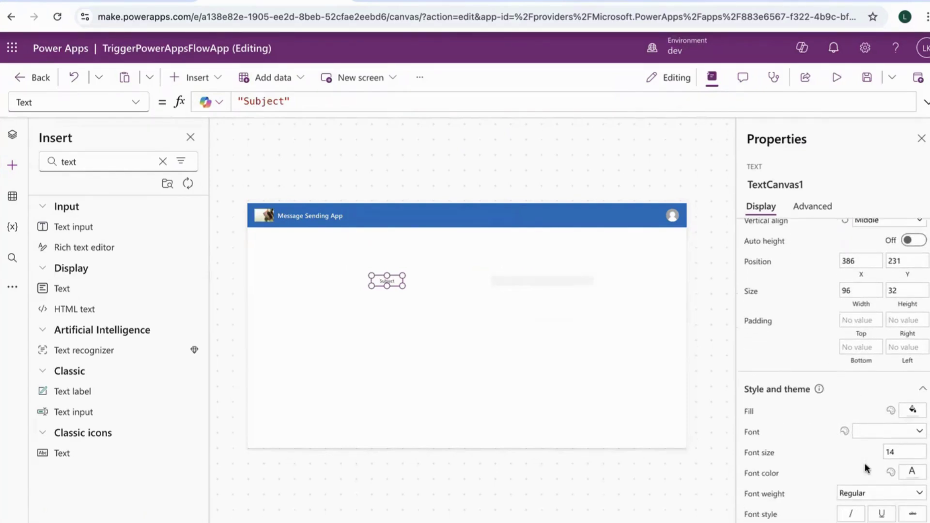
{"action": "left_click", "coordinate": [894, 451]}
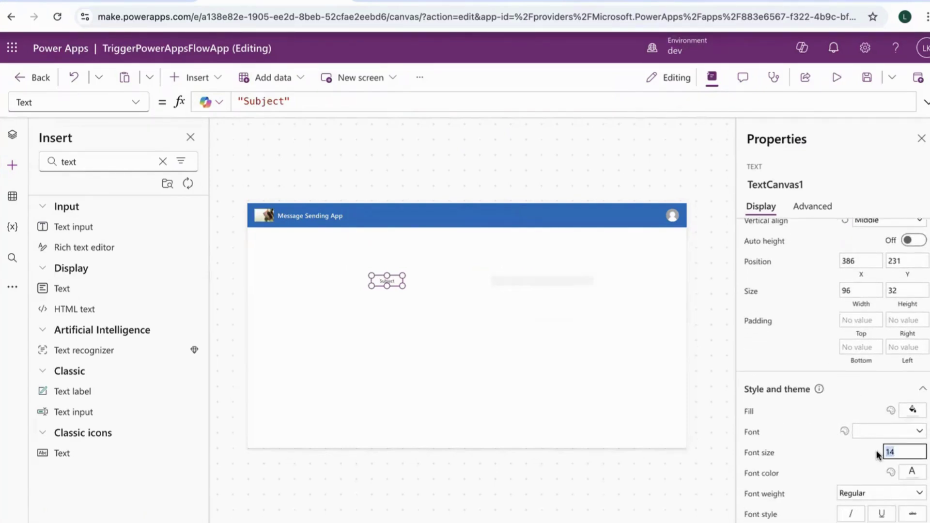
{"action": "type", "text": "20"}
{"action": "left_click", "coordinate": [844, 455]}
{"action": "left_click", "coordinate": [906, 451]}
{"action": "type", "text": "30"}
{"action": "left_click", "coordinate": [838, 456]}
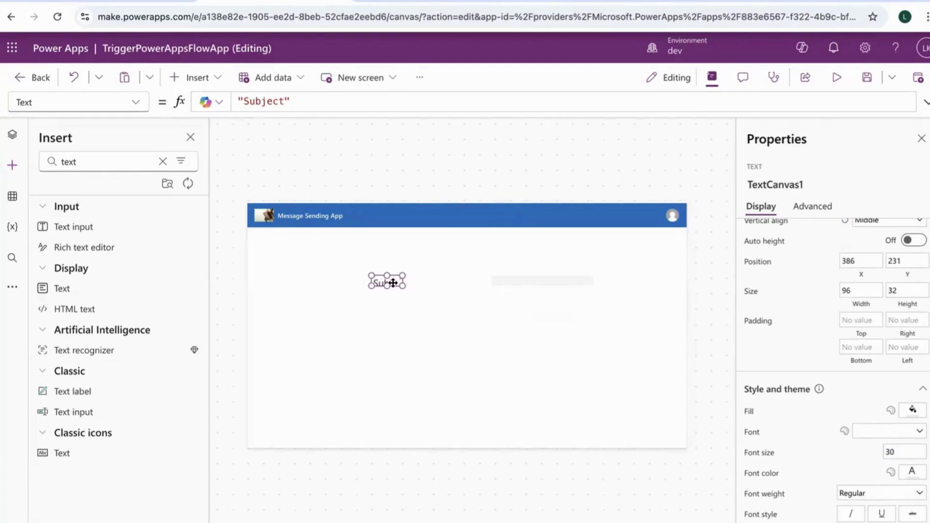
Enlarge the Subject label box, make it Bold, and move the text input beside it
{"action": "left_click_drag", "start_coordinate": [402, 286], "coordinate": [413, 293]}
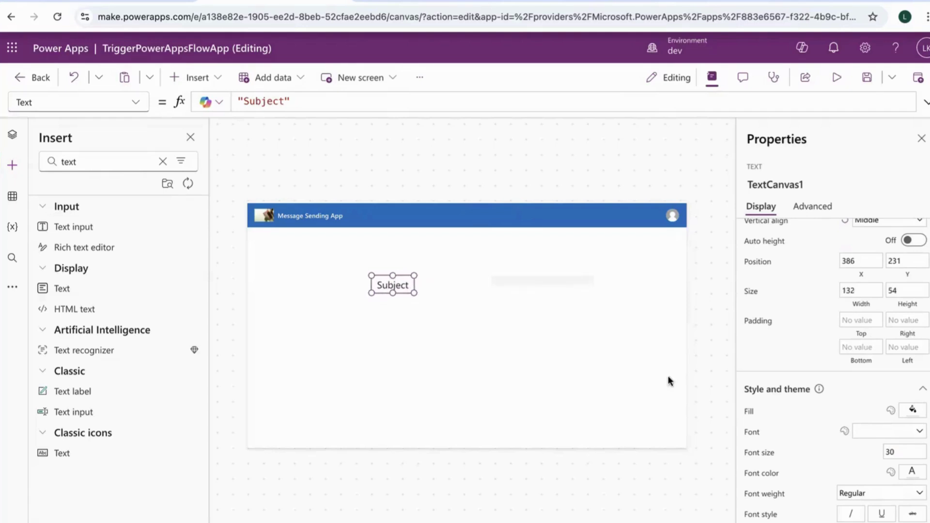
{"action": "left_click", "coordinate": [852, 494]}
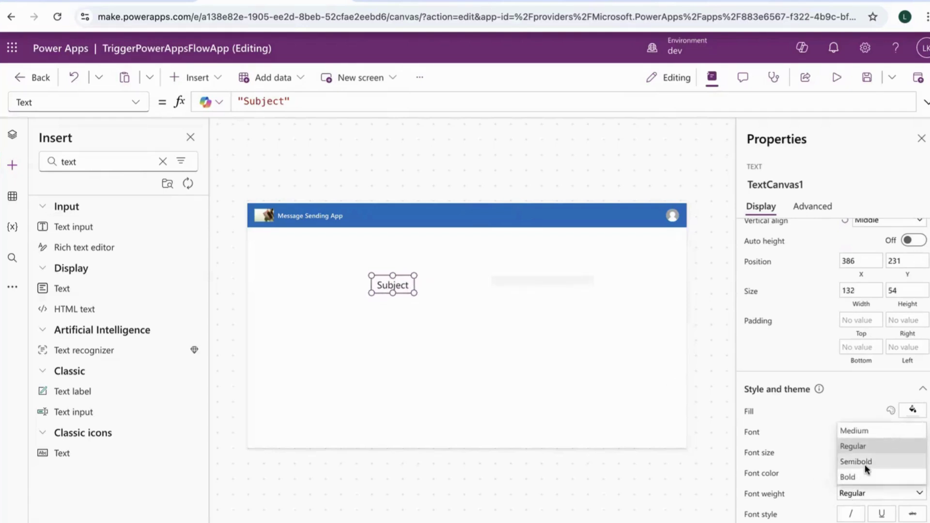
{"action": "left_click", "coordinate": [855, 477]}
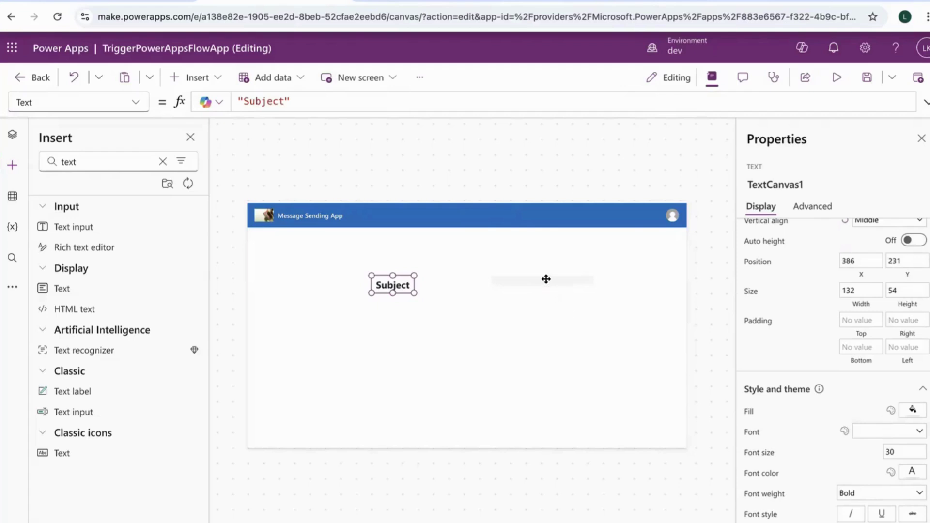
{"action": "left_click_drag", "start_coordinate": [546, 278], "coordinate": [494, 283]}
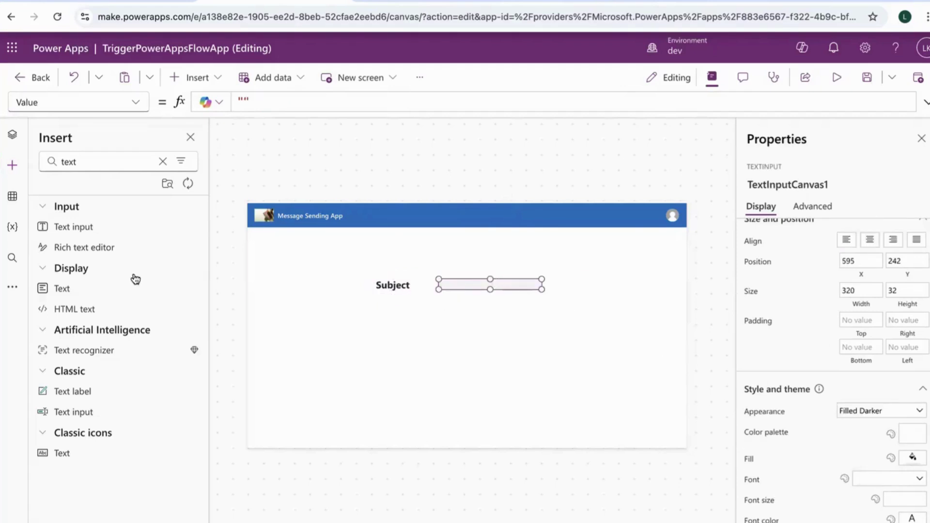
Add TextInputCanvas2 below the first input at 595, 348 and rename the first input Subject
{"action": "left_click", "coordinate": [86, 231]}
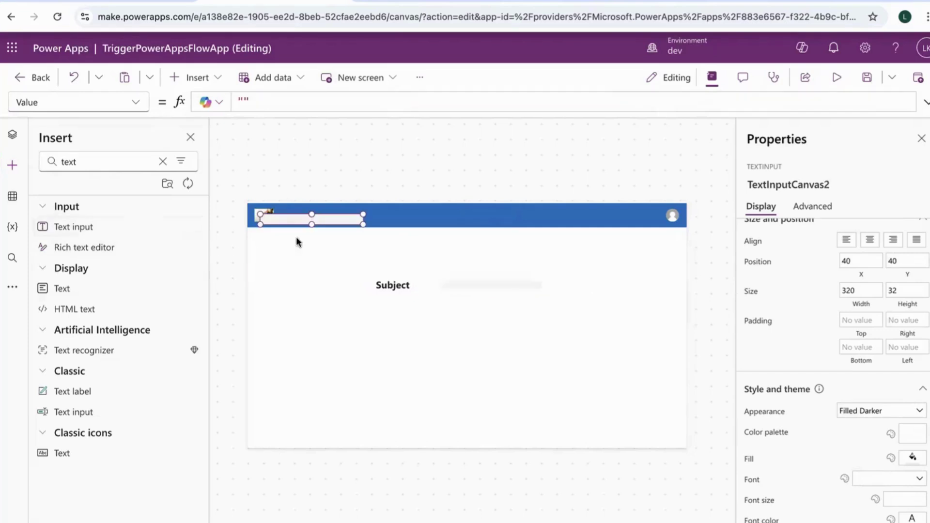
{"action": "left_click_drag", "start_coordinate": [339, 232], "coordinate": [499, 320]}
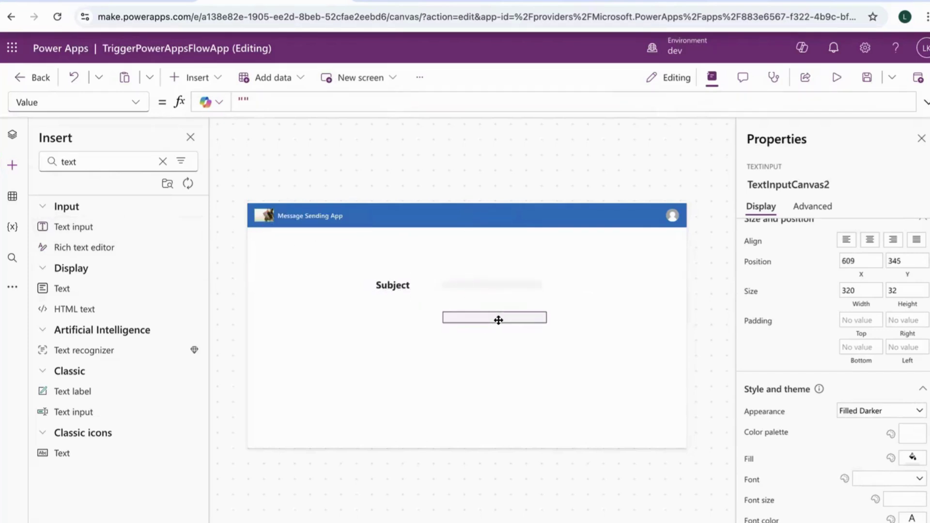
{"action": "left_click", "coordinate": [499, 284]}
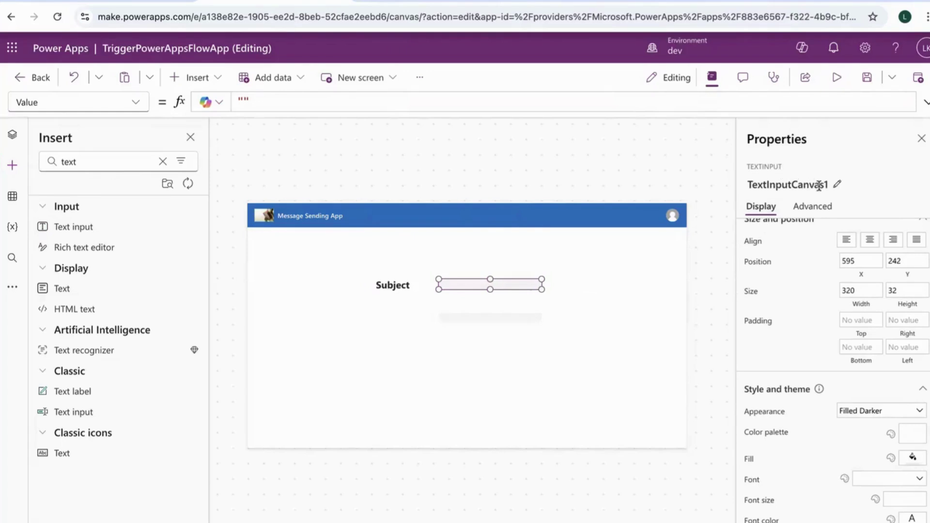
{"action": "left_click", "coordinate": [837, 188]}
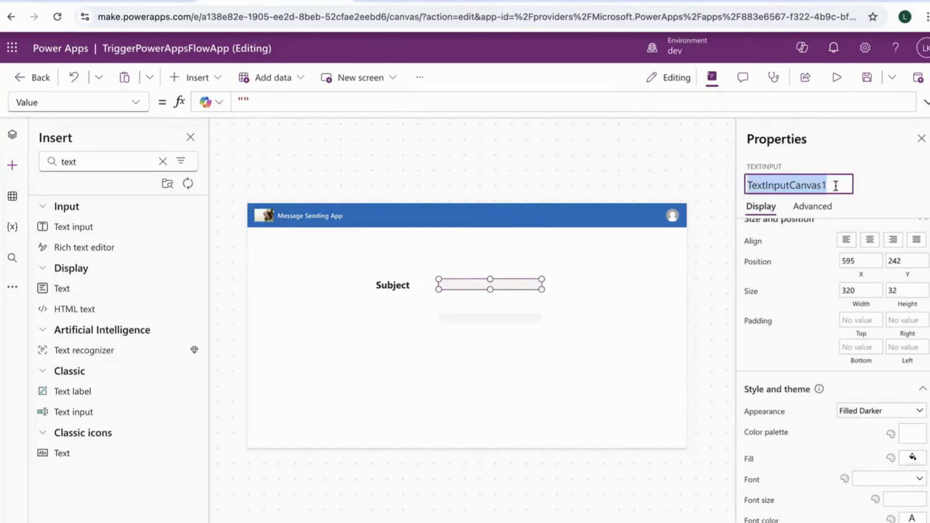
{"action": "type", "text": "Subject"}
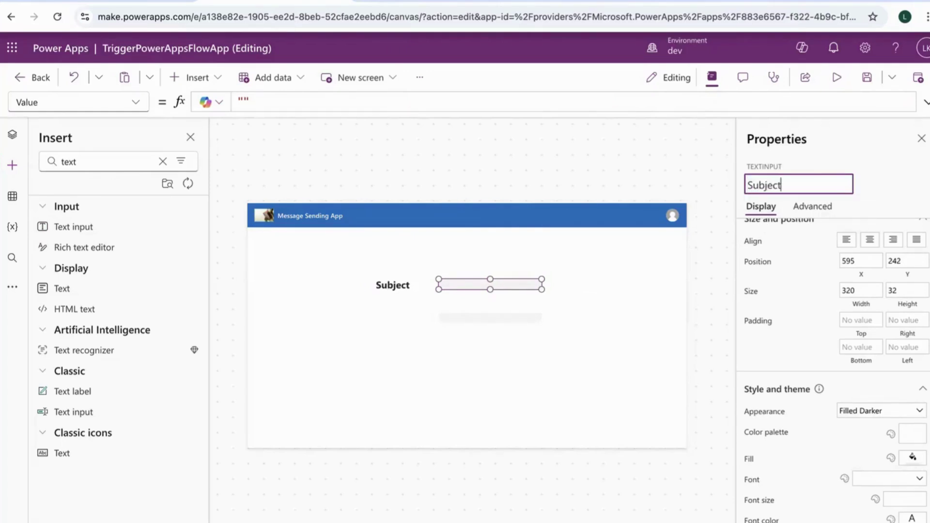
{"action": "key", "text": "Return"}
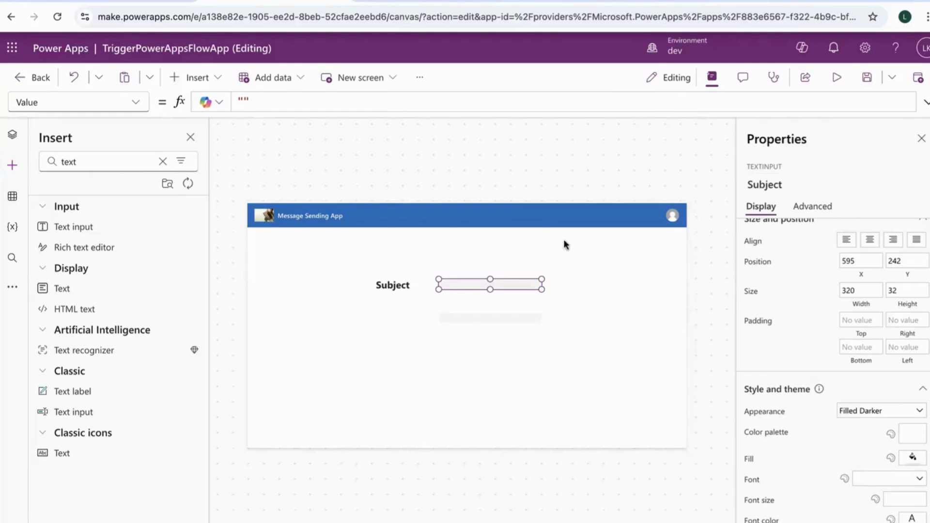
{"action": "left_click", "coordinate": [457, 319]}
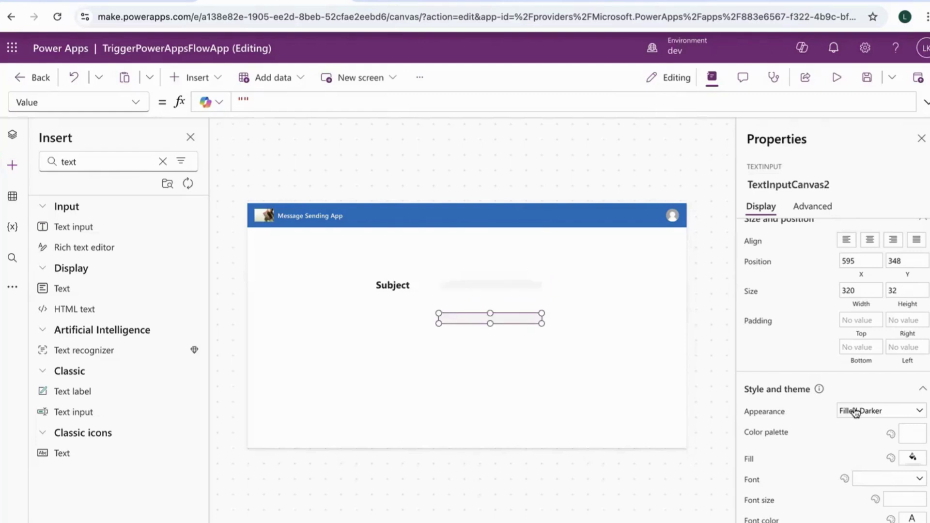
{"action": "scroll", "coordinate": [855, 412], "scroll_direction": "up", "scroll_amount": 1}
{"action": "scroll", "coordinate": [855, 411], "scroll_direction": "down", "scroll_amount": 2}
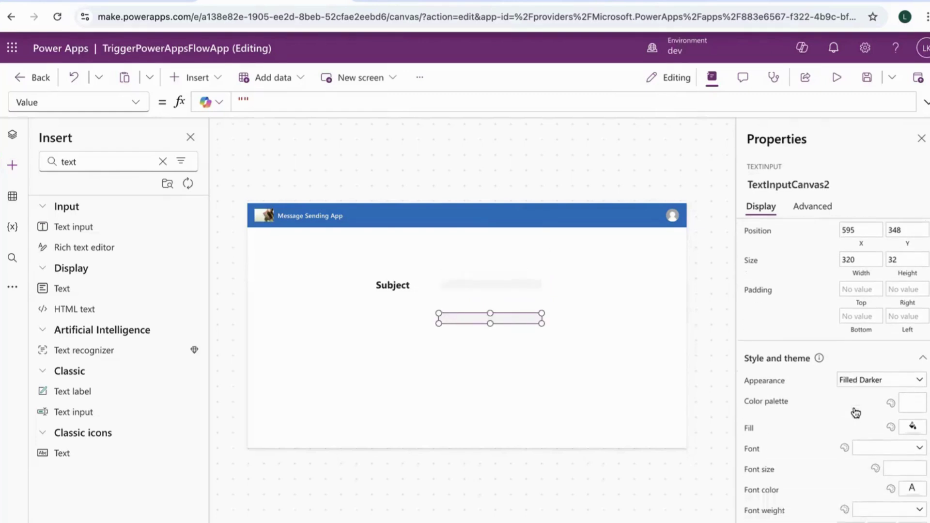
{"action": "scroll", "coordinate": [855, 412], "scroll_direction": "up", "scroll_amount": 3}
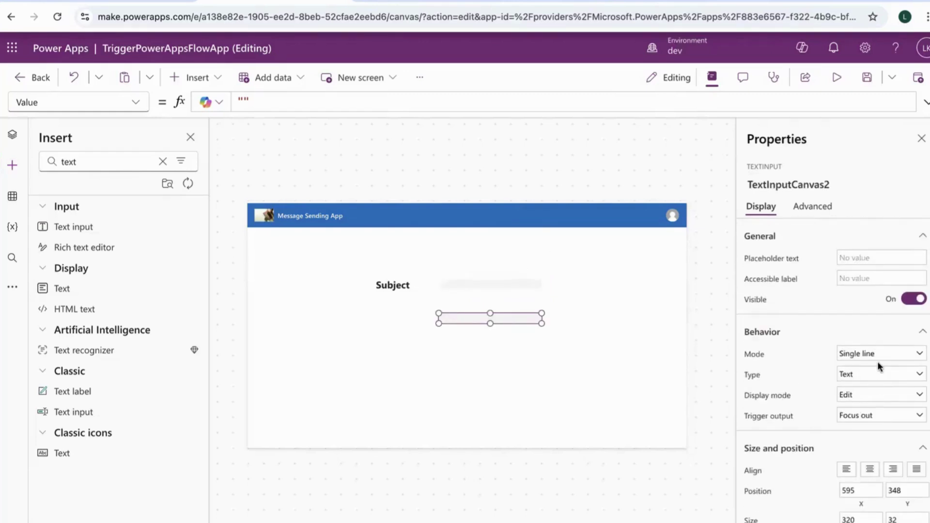
Make the lower text input multiline and taller
{"action": "left_click", "coordinate": [880, 358]}
{"action": "left_click", "coordinate": [856, 384]}
{"action": "left_click_drag", "start_coordinate": [542, 324], "coordinate": [542, 336]}
Duplicate the Subject label with copy and paste, placing the copy below the original
{"action": "left_click", "coordinate": [395, 283]}
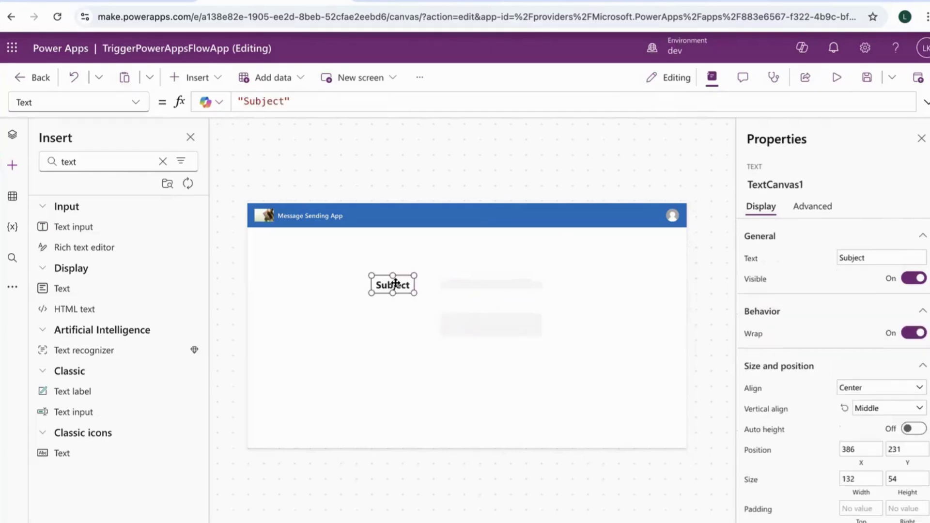
{"action": "left_click", "coordinate": [124, 288]}
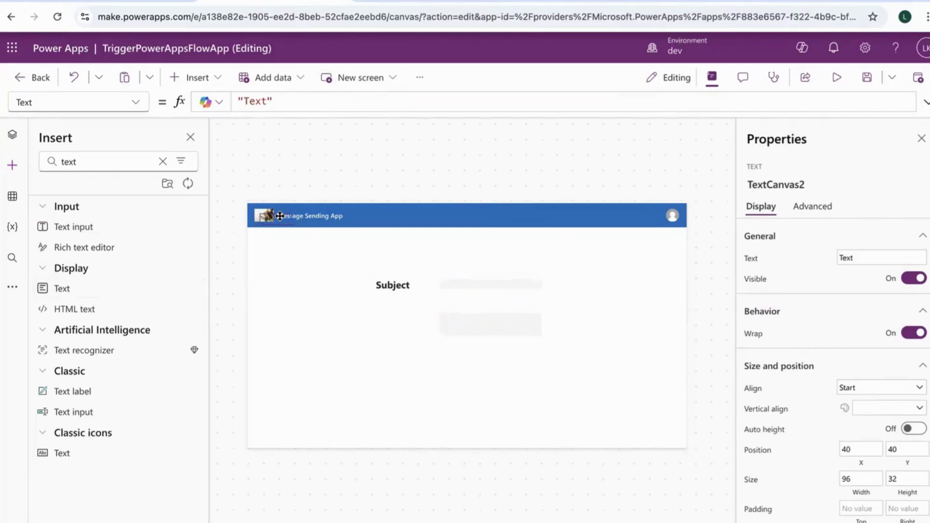
{"action": "key", "text": "Delete"}
{"action": "left_click", "coordinate": [394, 286]}
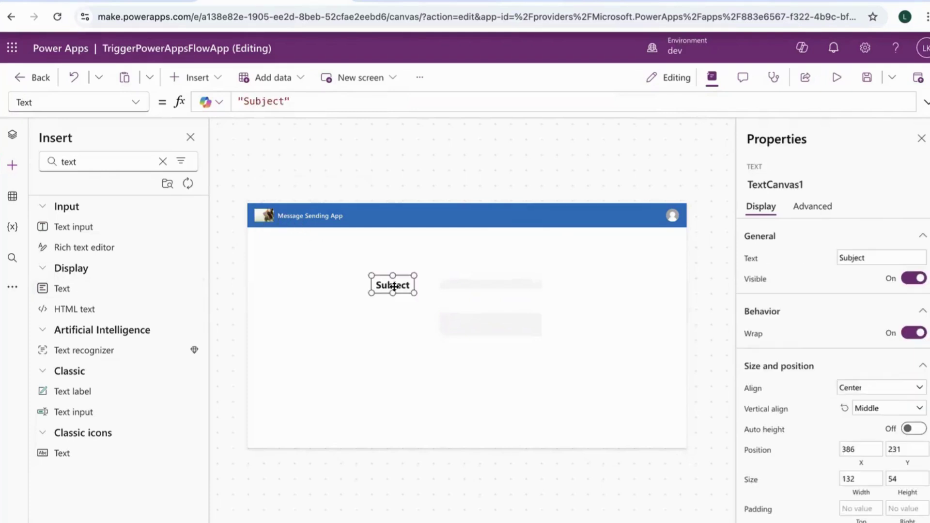
{"action": "key", "text": "ctrl+c"}
{"action": "key", "text": "ctrl+v"}
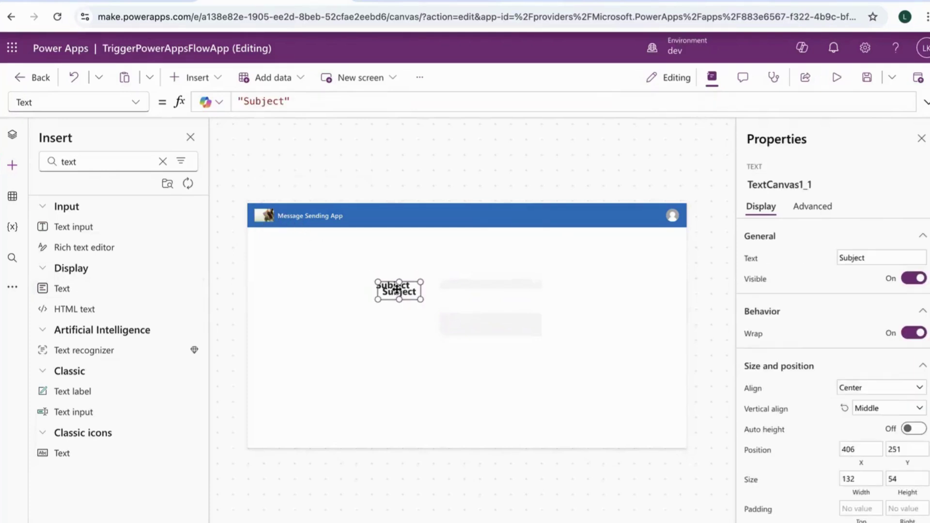
{"action": "left_click_drag", "start_coordinate": [394, 287], "coordinate": [395, 327]}
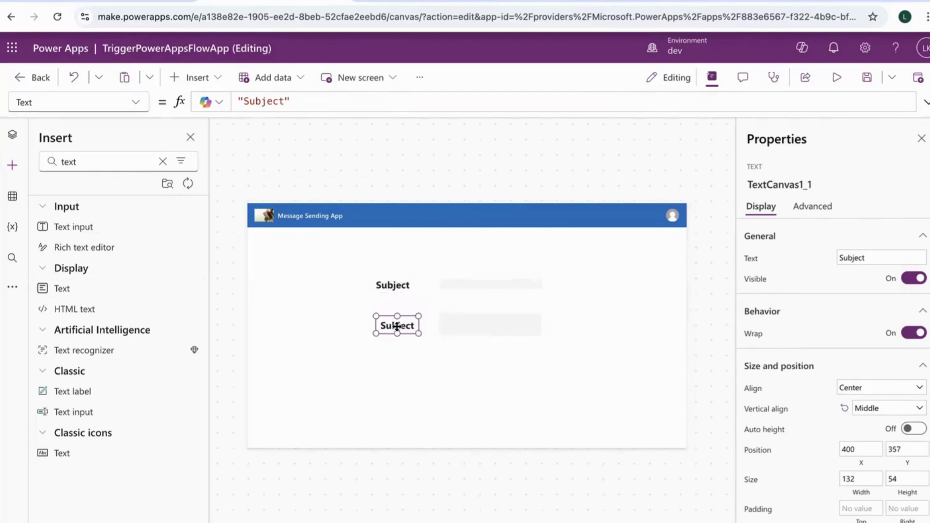
Change the duplicate label's text to Body and name the control txtBody
{"action": "double_click", "coordinate": [876, 254]}
{"action": "type", "text": "Body"}
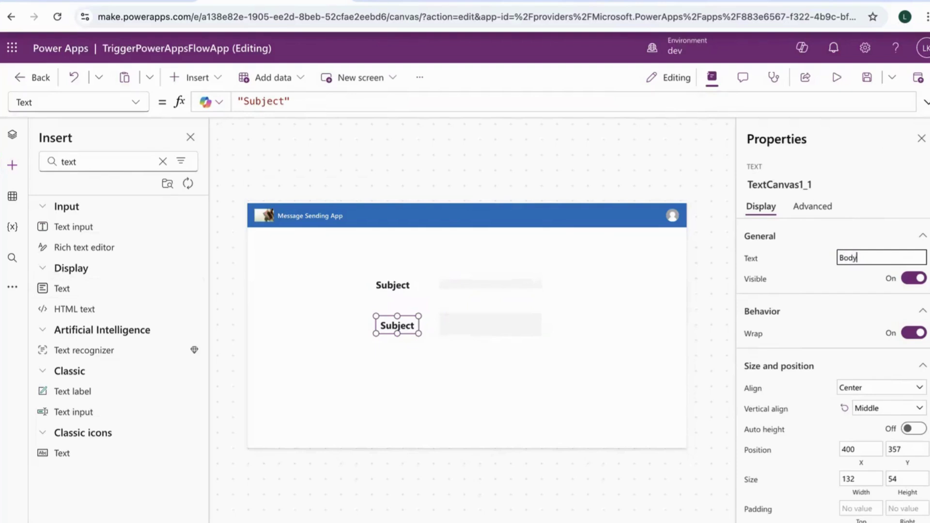
{"action": "left_click", "coordinate": [820, 184]}
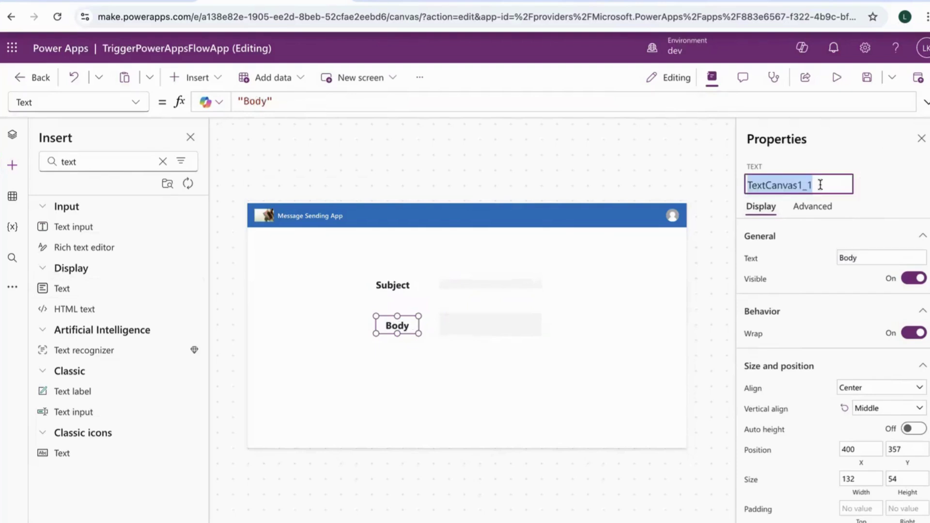
{"action": "type", "text": "Body"}
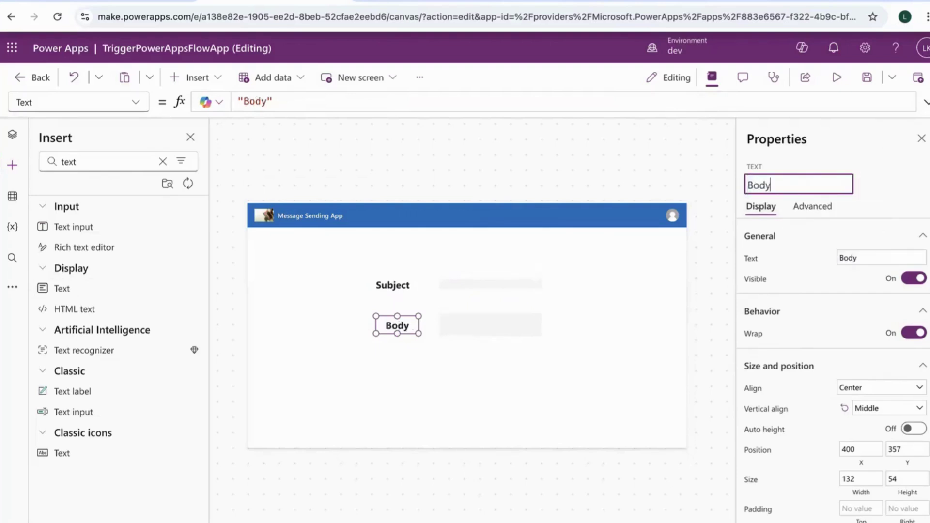
{"action": "key", "text": "Return"}
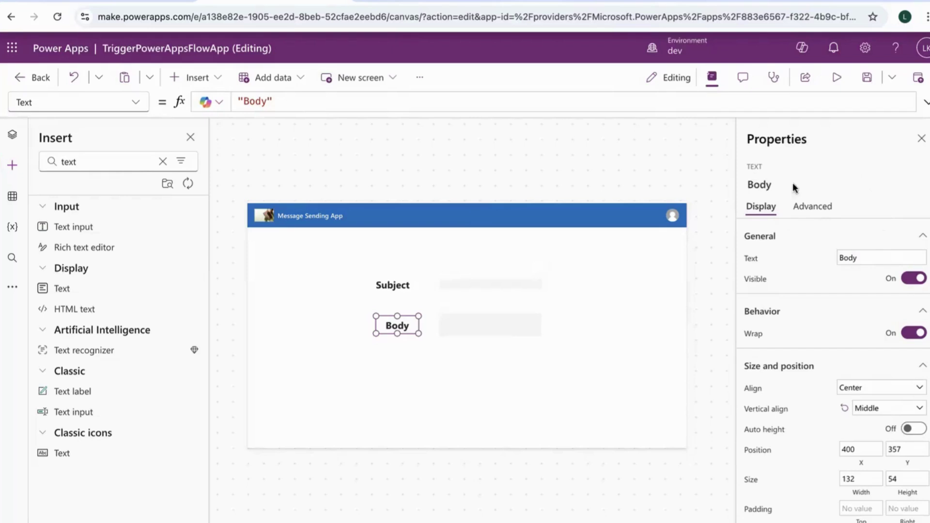
{"action": "left_click", "coordinate": [776, 184]}
{"action": "left_click", "coordinate": [750, 187]}
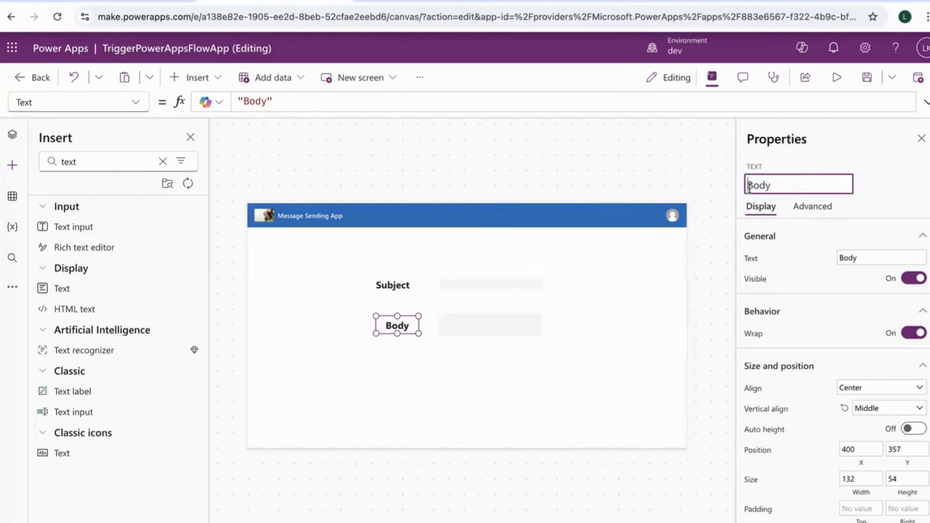
{"action": "type", "text": "txt"}
{"action": "key", "text": "Return"}
{"action": "left_click", "coordinate": [406, 285]}
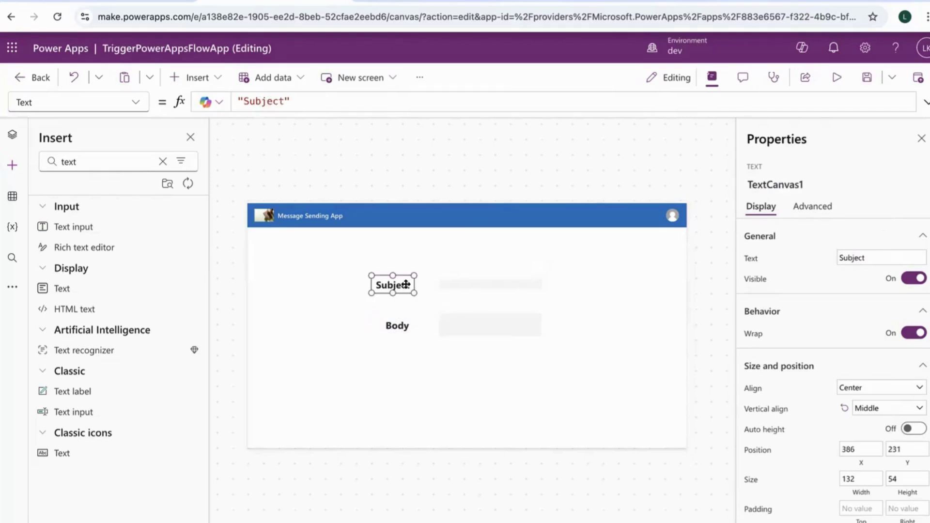
Rename the Subject label to txtSubject and its text input to valSubject
{"action": "left_click", "coordinate": [811, 185]}
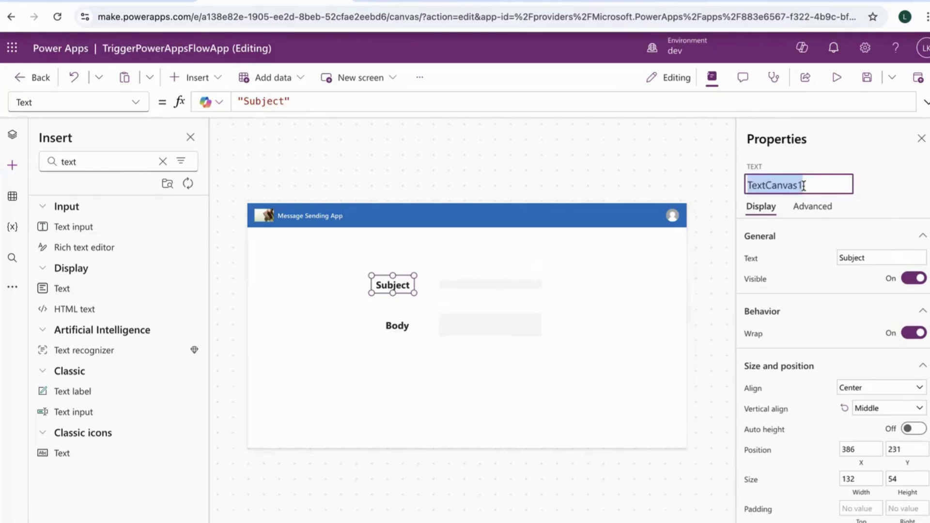
{"action": "type", "text": "txt"}
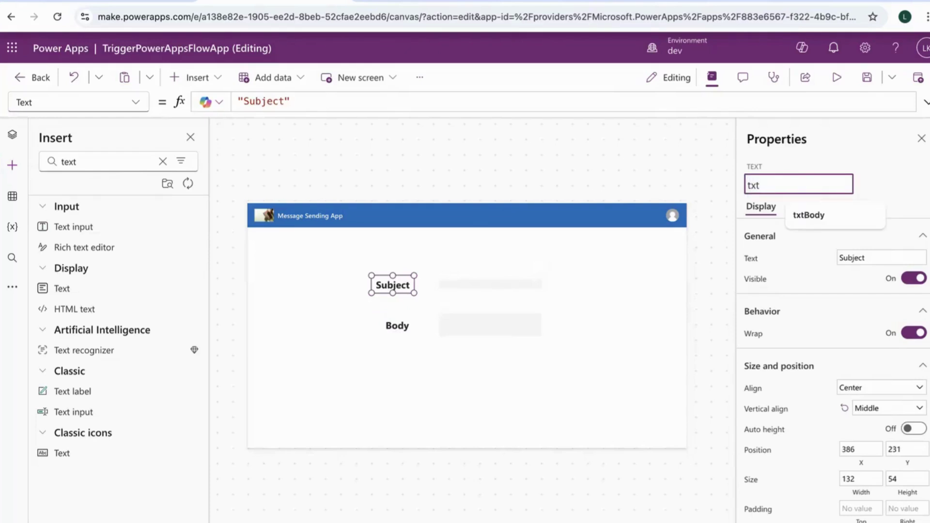
{"action": "type", "text": "Subject"}
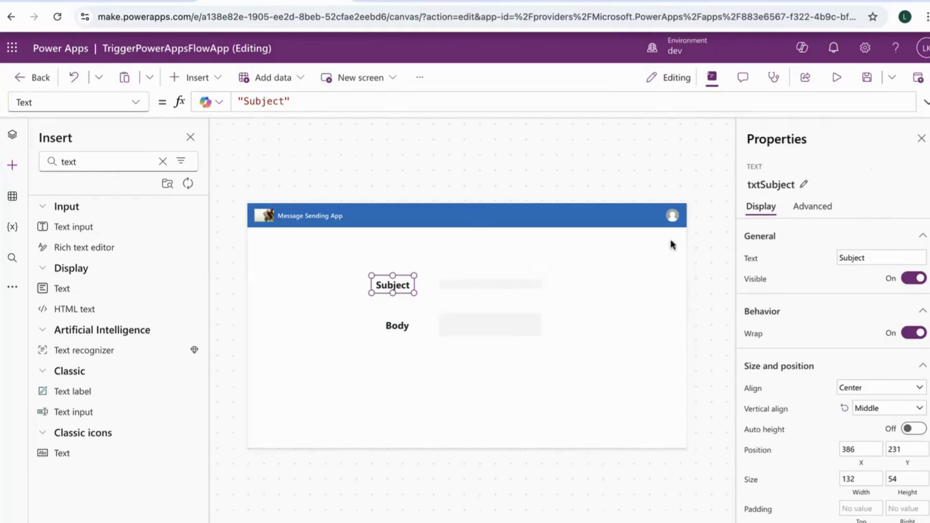
{"action": "left_click", "coordinate": [523, 287]}
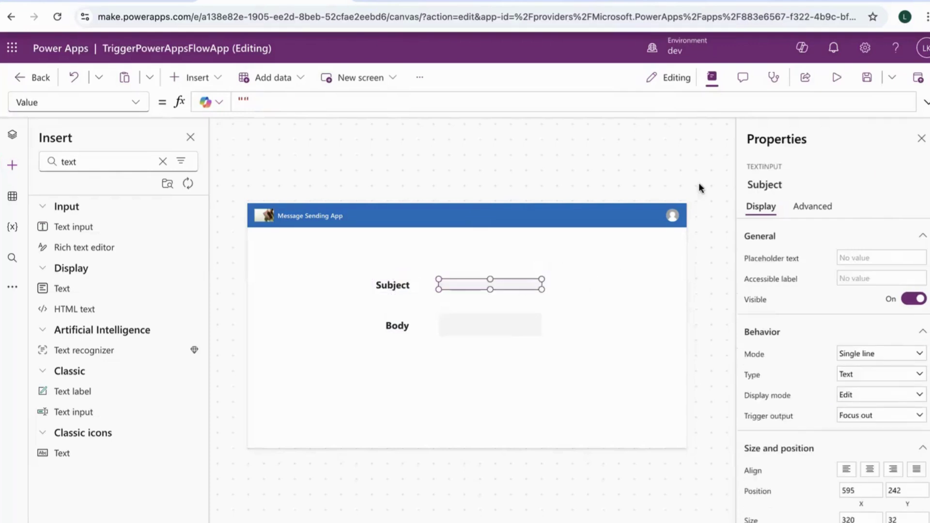
{"action": "left_click", "coordinate": [789, 185]}
{"action": "left_click", "coordinate": [747, 186]}
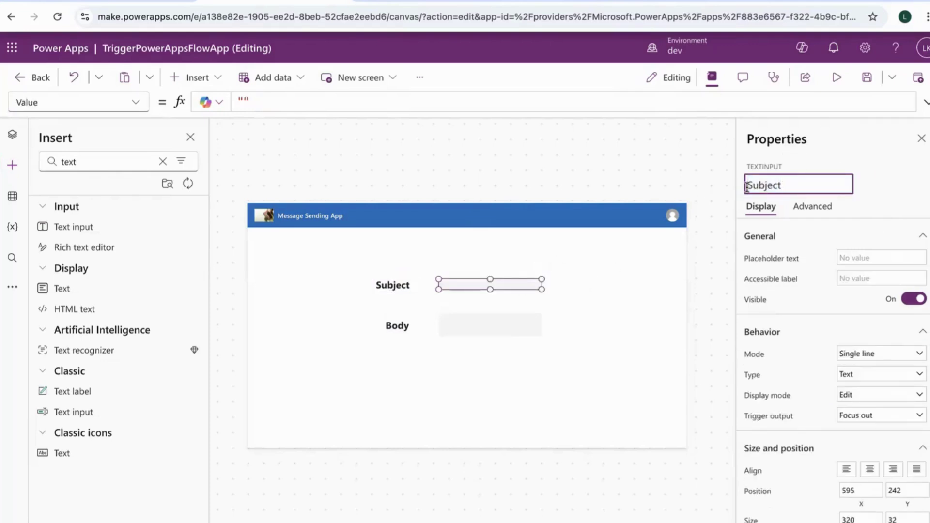
{"action": "type", "text": "val"}
{"action": "left_click", "coordinate": [874, 190]}
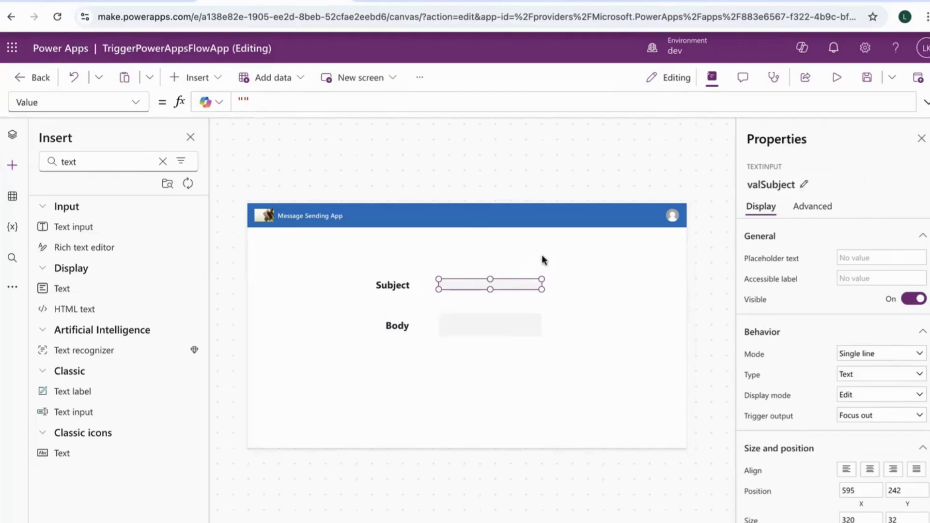
Rename the lower Body text input TextInputCanvas2 to valBody
{"action": "left_click", "coordinate": [484, 328]}
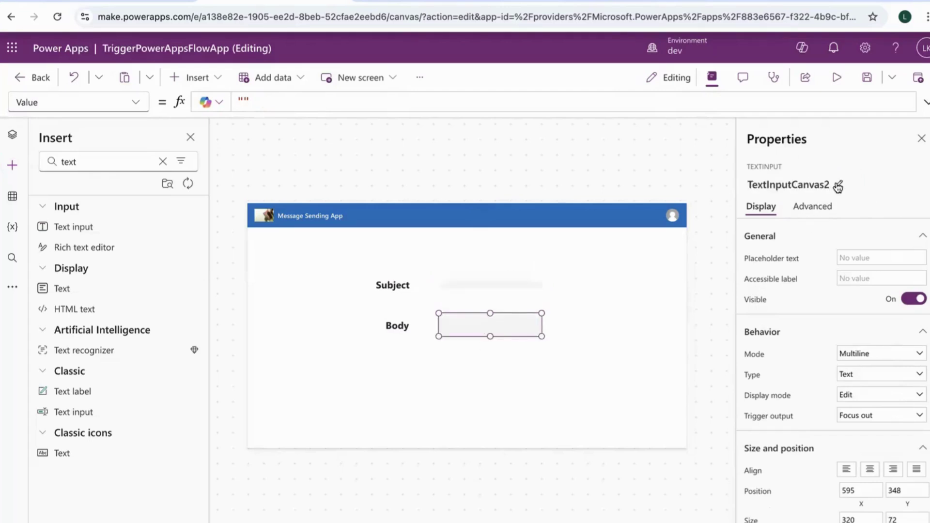
{"action": "left_click", "coordinate": [838, 186]}
{"action": "type", "text": "valBo"}
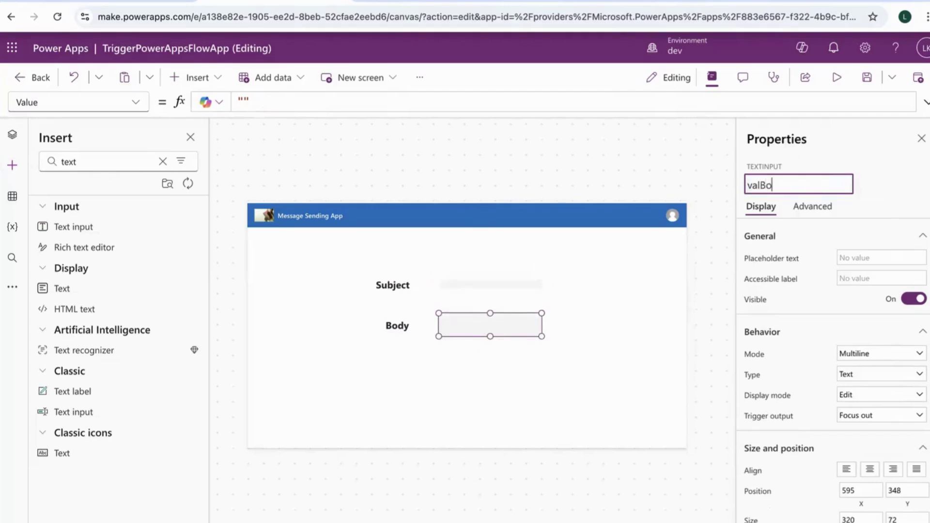
{"action": "type", "text": "dy"}
{"action": "left_click", "coordinate": [843, 157]}
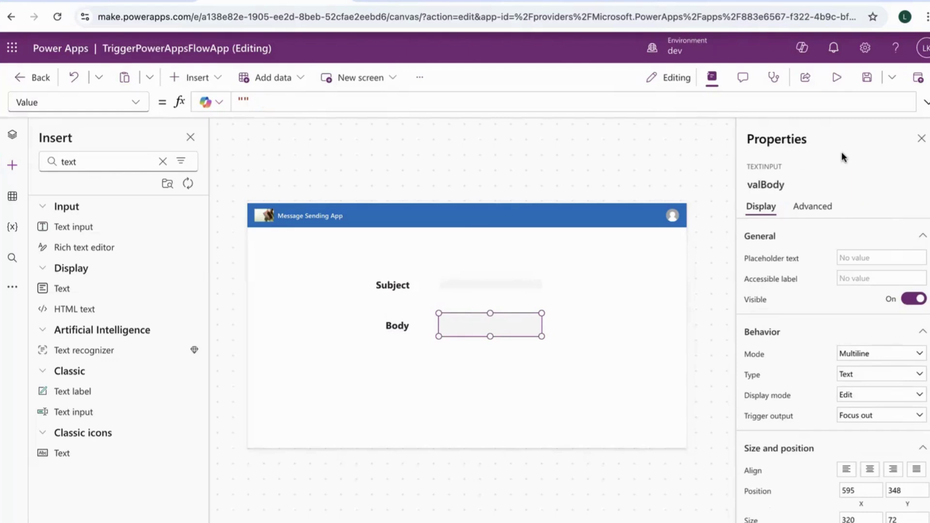
{"action": "left_click", "coordinate": [458, 377]}
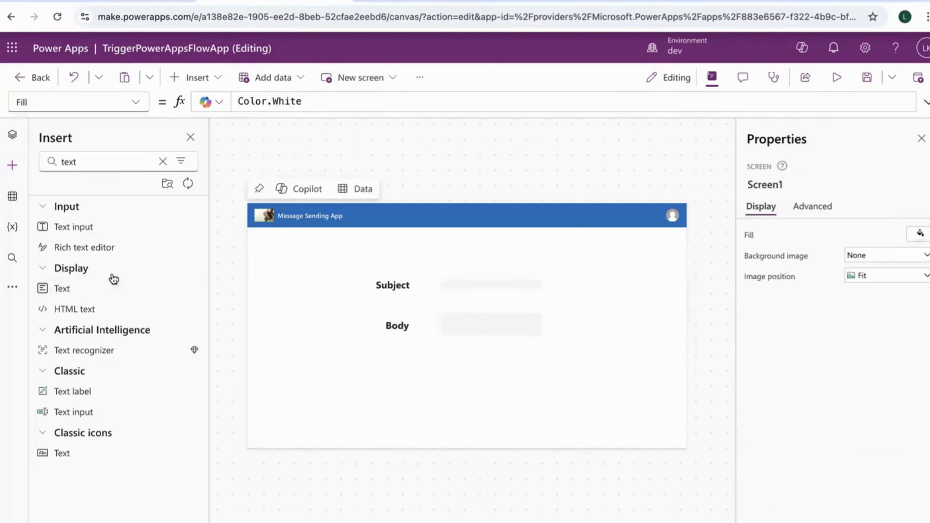
Insert a Button from the Insert search and place it below the Body input
{"action": "double_click", "coordinate": [93, 162]}
{"action": "type", "text": "butt"}
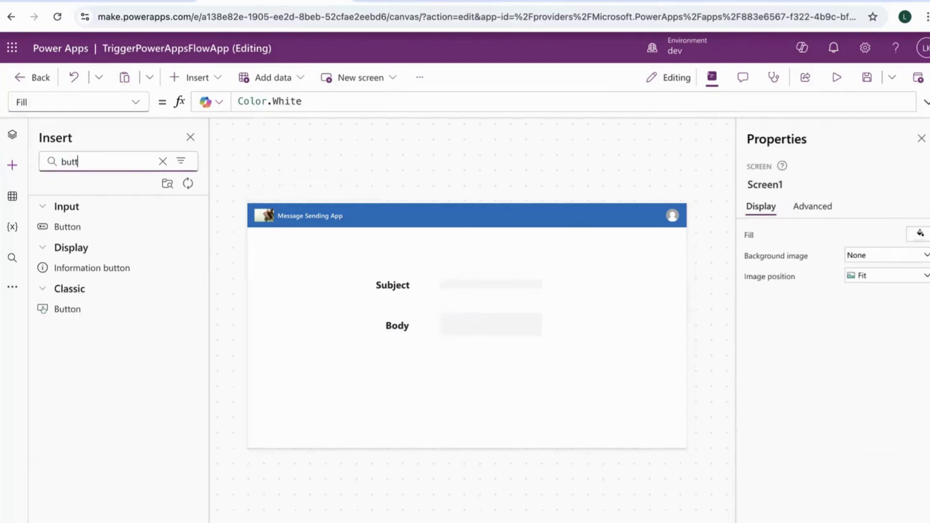
{"action": "left_click", "coordinate": [102, 227]}
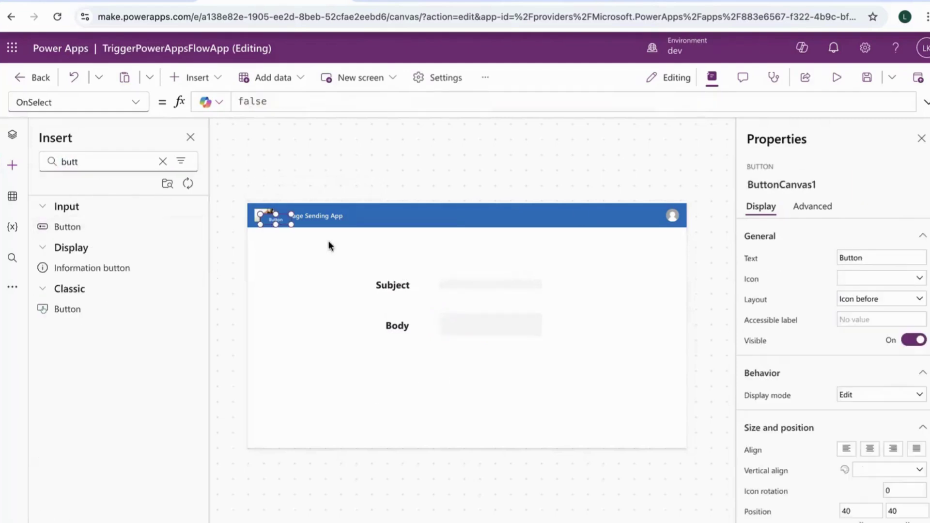
{"action": "left_click_drag", "start_coordinate": [277, 219], "coordinate": [483, 391]}
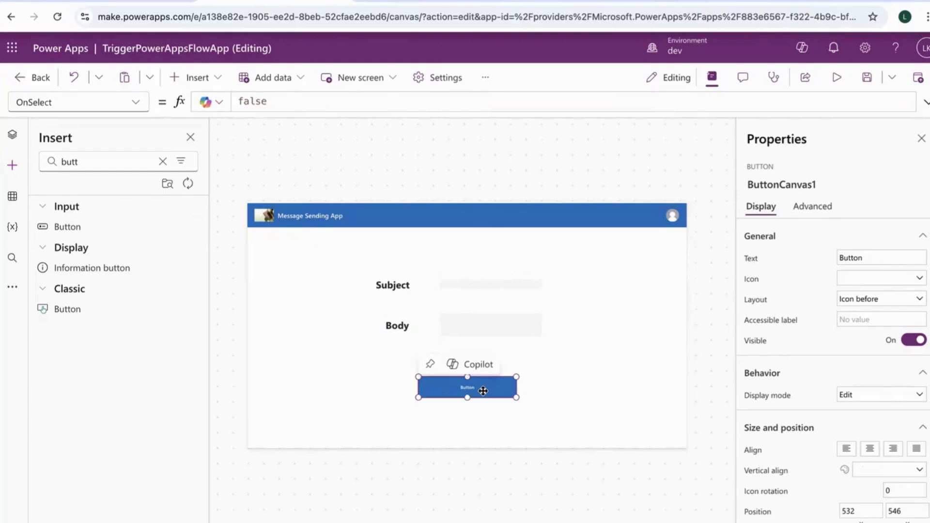
Label the button 'Trigger the e-mail' and set its font size to 30
{"action": "left_click", "coordinate": [866, 255]}
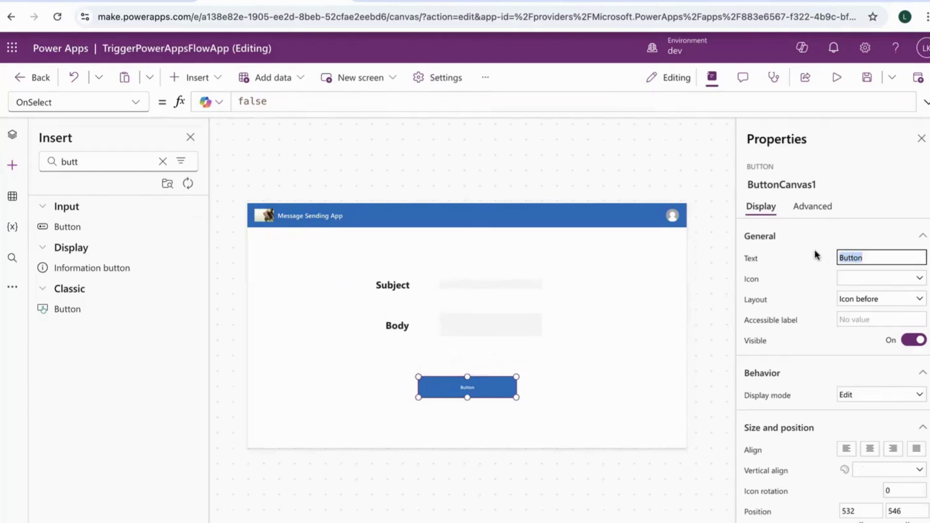
{"action": "type", "text": "Trigger the e-mail"}
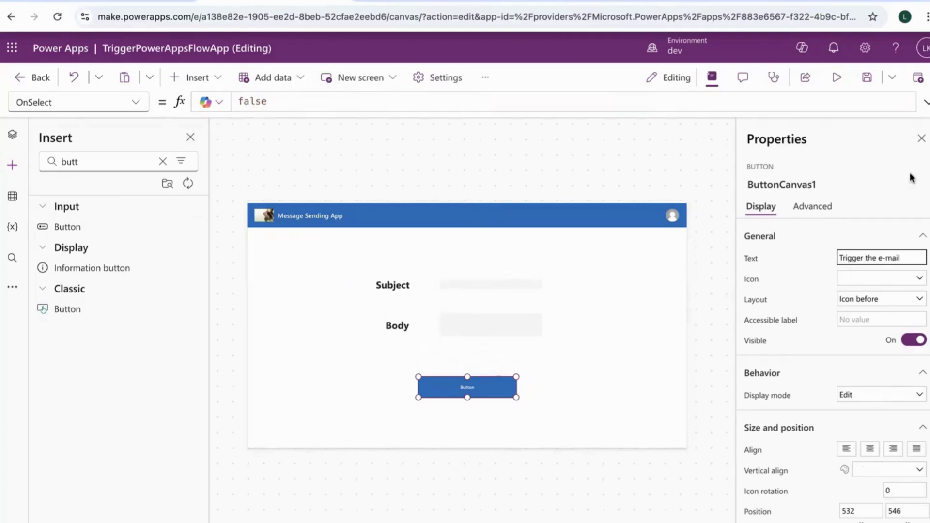
{"action": "left_click", "coordinate": [866, 183]}
{"action": "scroll", "coordinate": [846, 360], "scroll_direction": "down", "scroll_amount": 1}
{"action": "scroll", "coordinate": [846, 363], "scroll_direction": "down", "scroll_amount": 4}
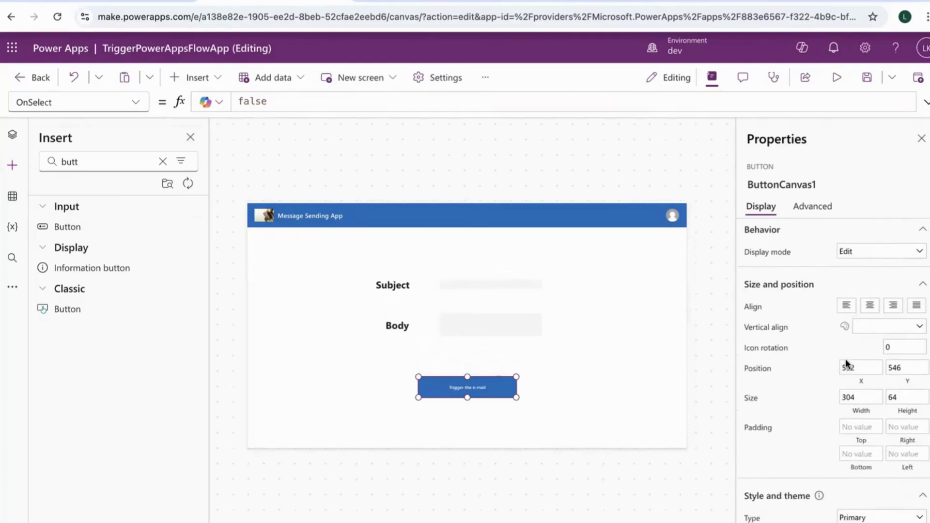
{"action": "scroll", "coordinate": [869, 458], "scroll_direction": "down", "scroll_amount": 1}
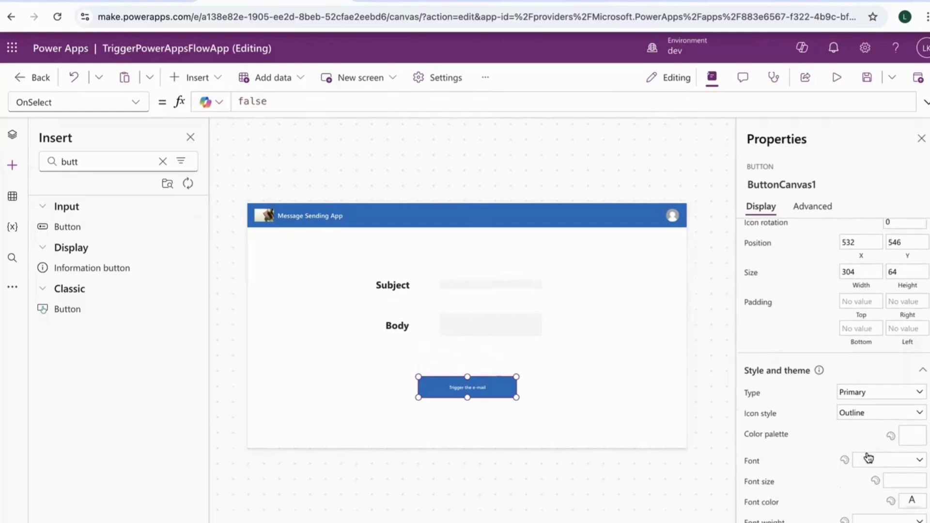
{"action": "left_click", "coordinate": [899, 463]}
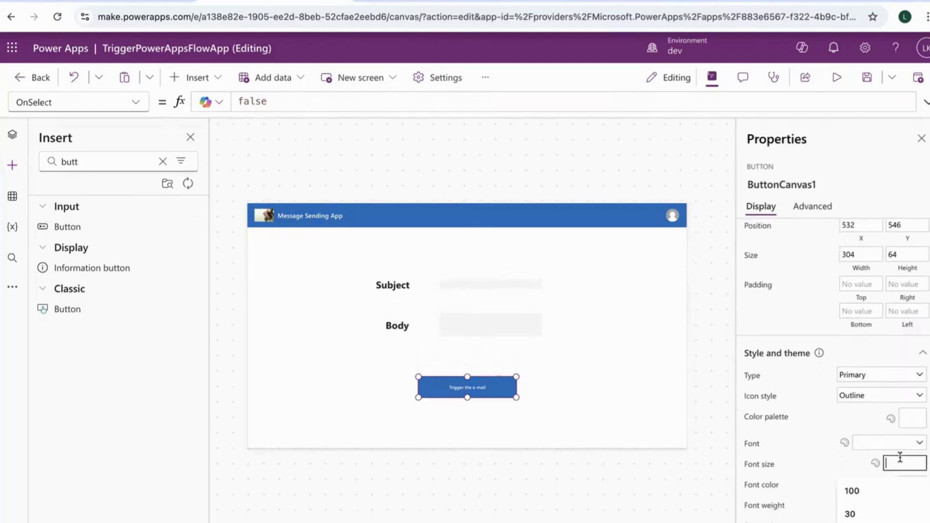
{"action": "type", "text": "30"}
{"action": "key", "text": "Return"}
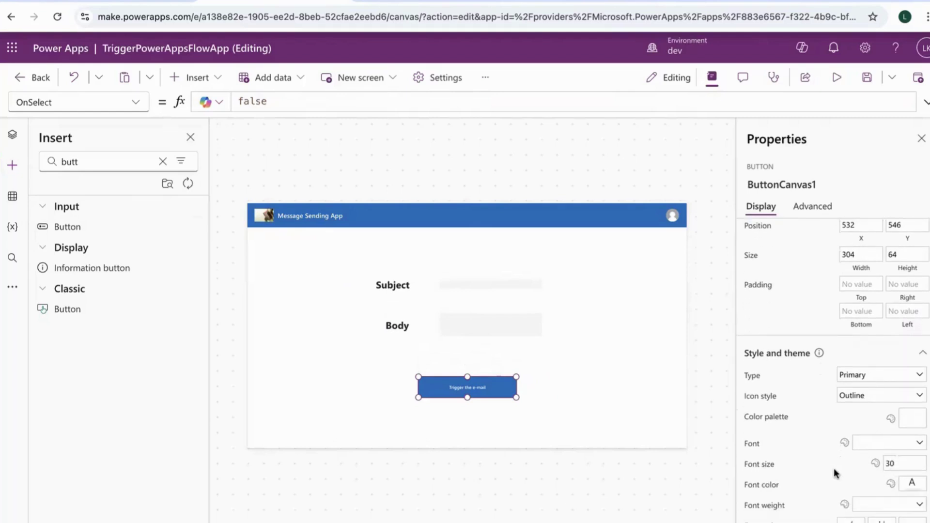
Make the button text Semibold and save the app
{"action": "scroll", "coordinate": [841, 482], "scroll_direction": "down", "scroll_amount": 1}
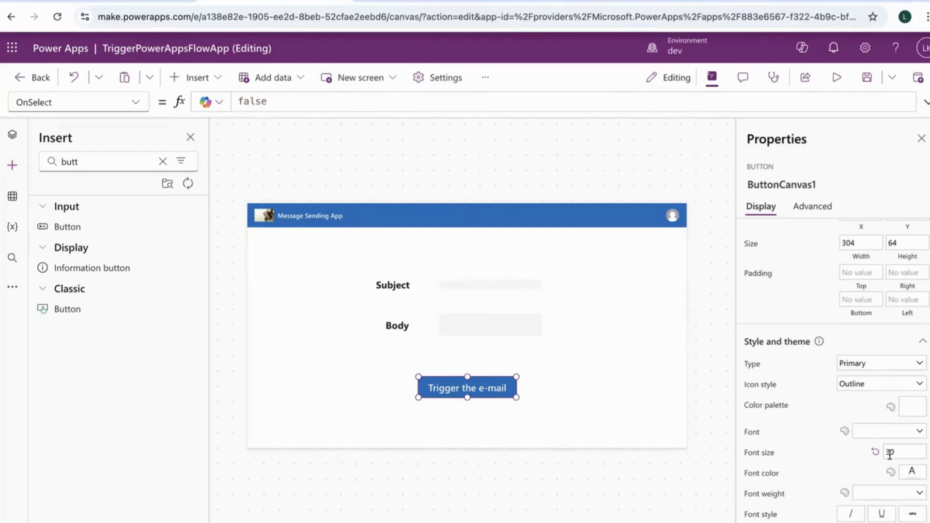
{"action": "left_click", "coordinate": [882, 493]}
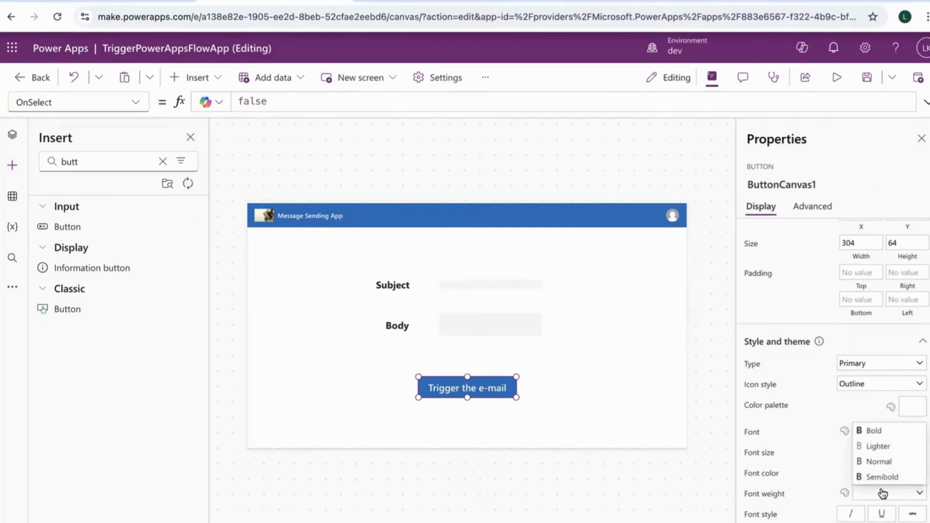
{"action": "left_click", "coordinate": [881, 475]}
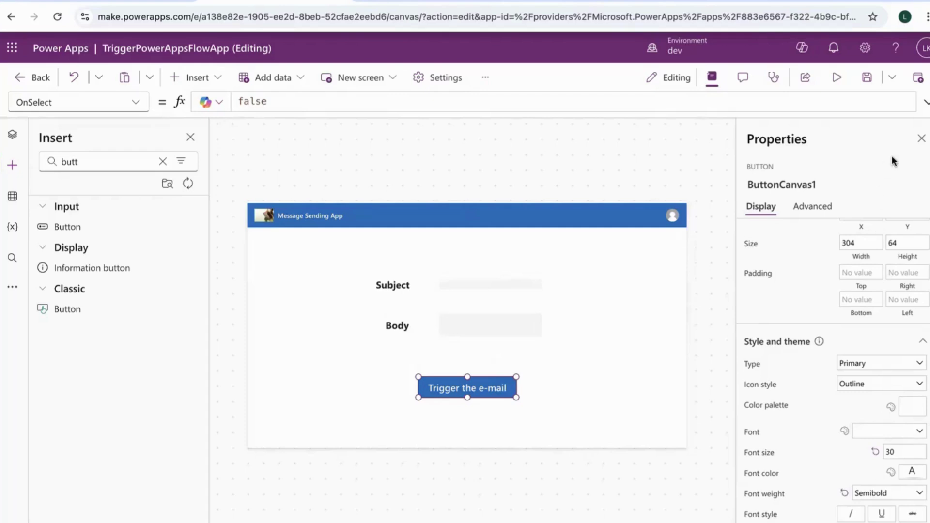
{"action": "left_click", "coordinate": [874, 85]}
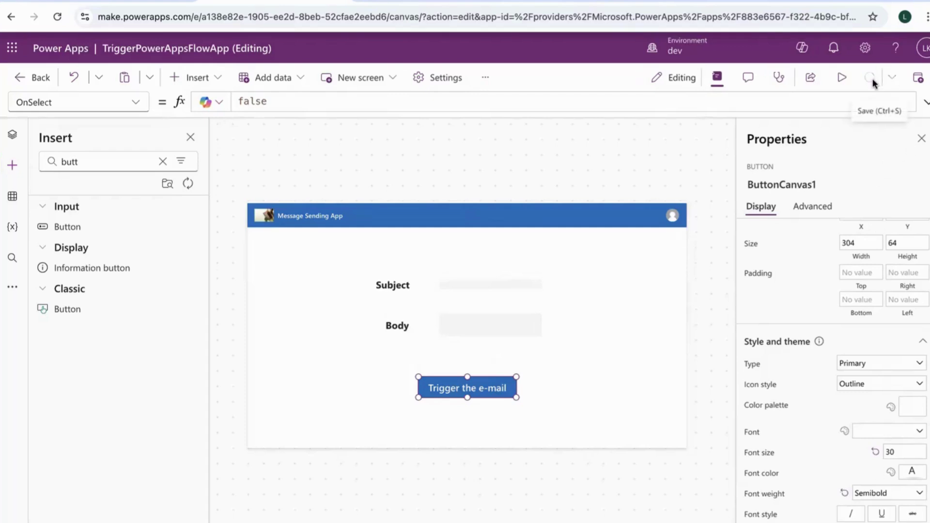
Create a new blank flow from the Power Automate pane
{"action": "left_click", "coordinate": [13, 287]}
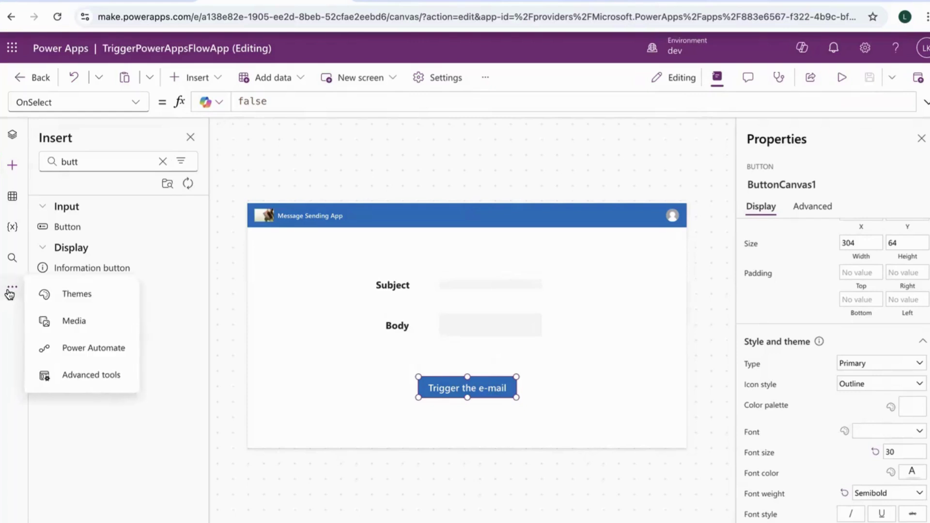
{"action": "left_click", "coordinate": [65, 350]}
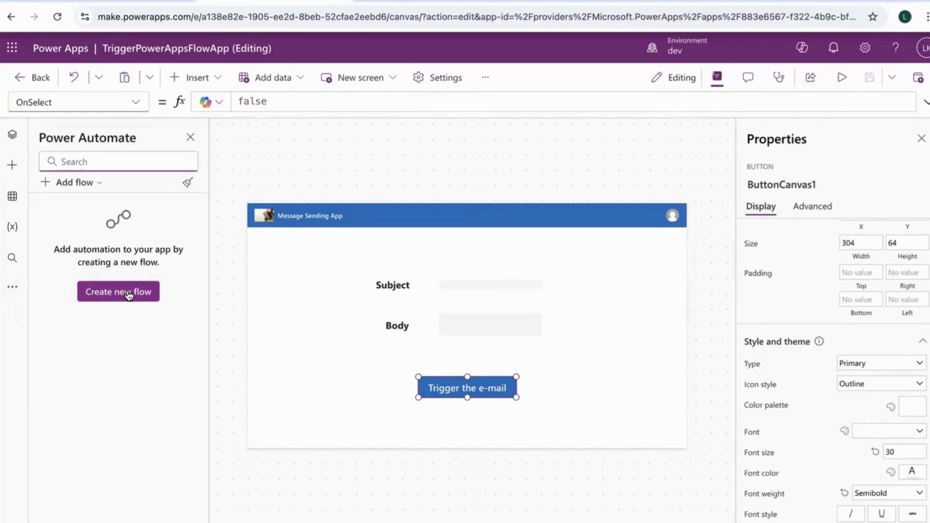
{"action": "left_click", "coordinate": [128, 294]}
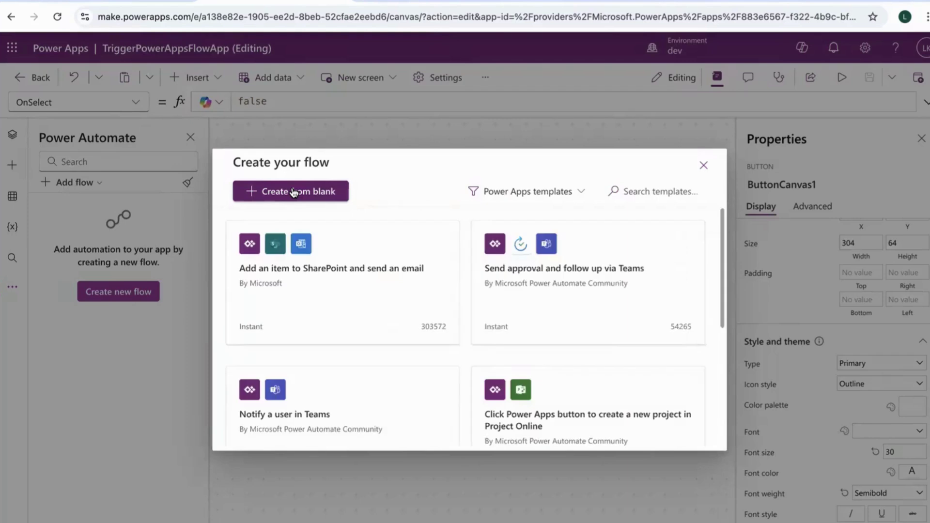
{"action": "left_click", "coordinate": [293, 191]}
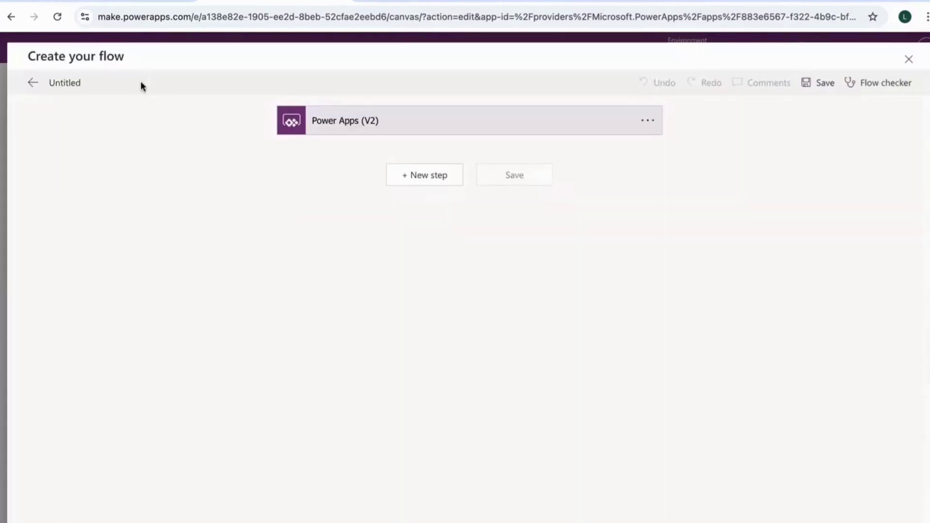
Name the flow PowerAppsTriggerTest and add a Gmail Send email (V2) step
{"action": "left_click", "coordinate": [75, 87]}
{"action": "type", "text": "PowerApps"}
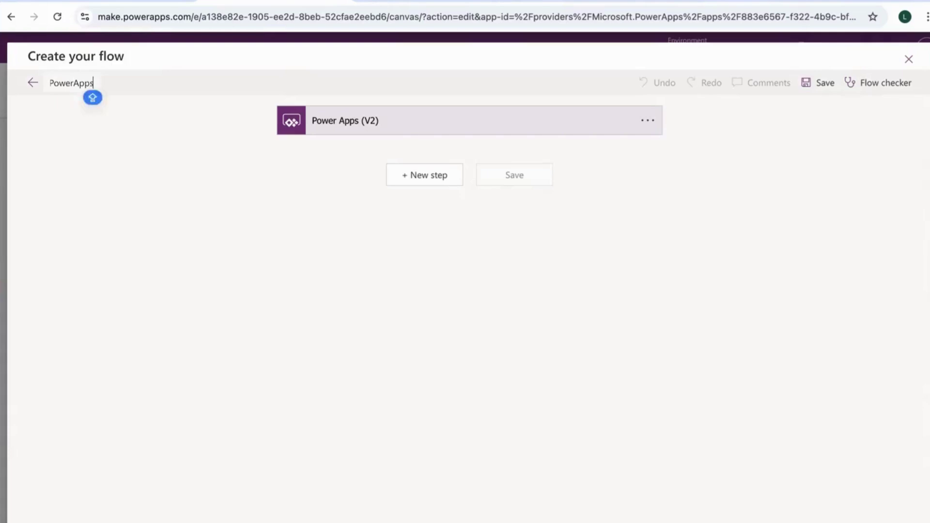
{"action": "type", "text": "Trigger"}
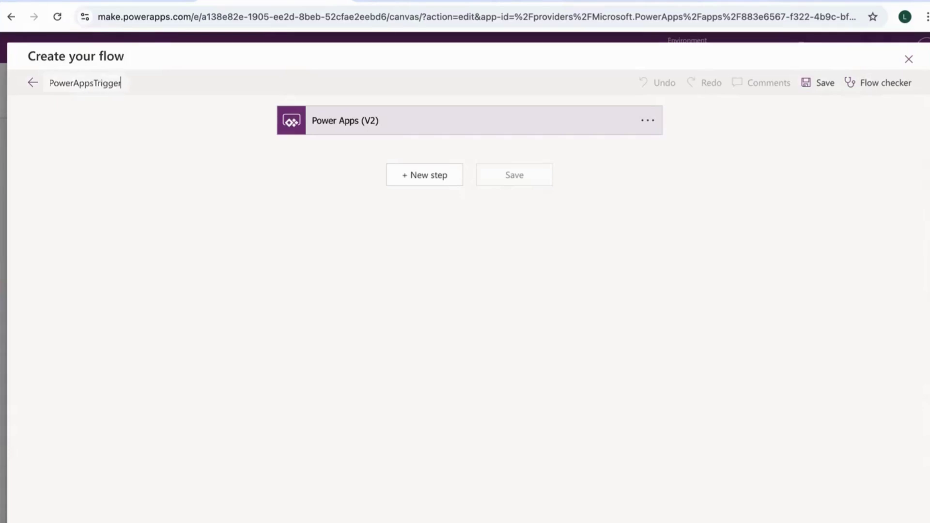
{"action": "type", "text": "Test"}
{"action": "left_click", "coordinate": [424, 178]}
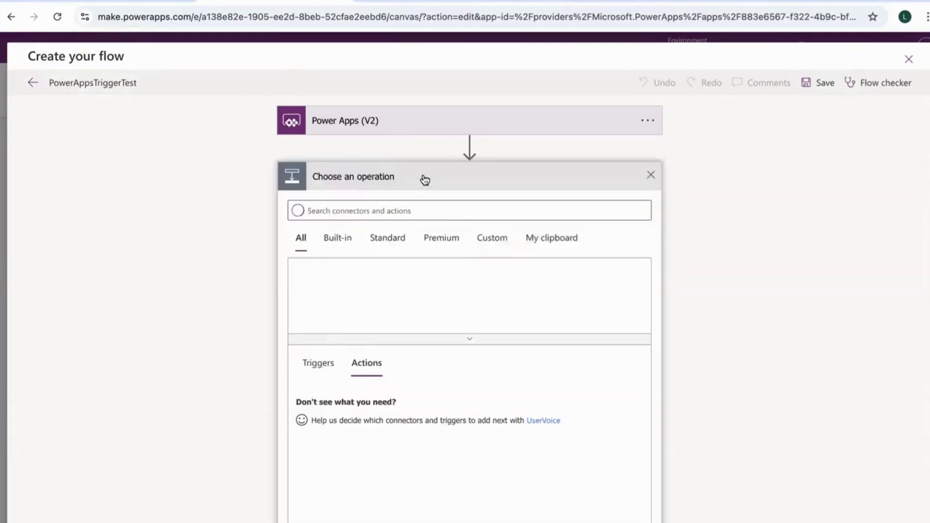
{"action": "left_click", "coordinate": [380, 207]}
{"action": "type", "text": "gmail"}
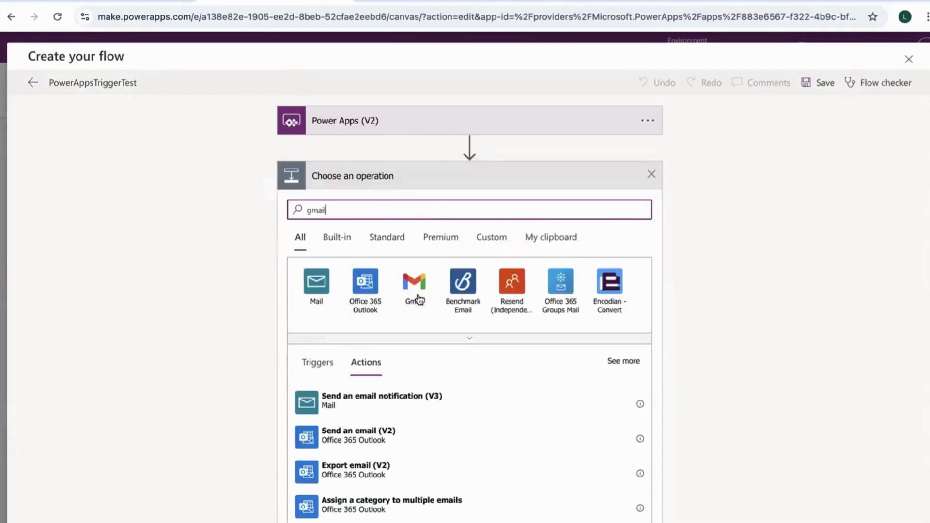
{"action": "left_click", "coordinate": [419, 300]}
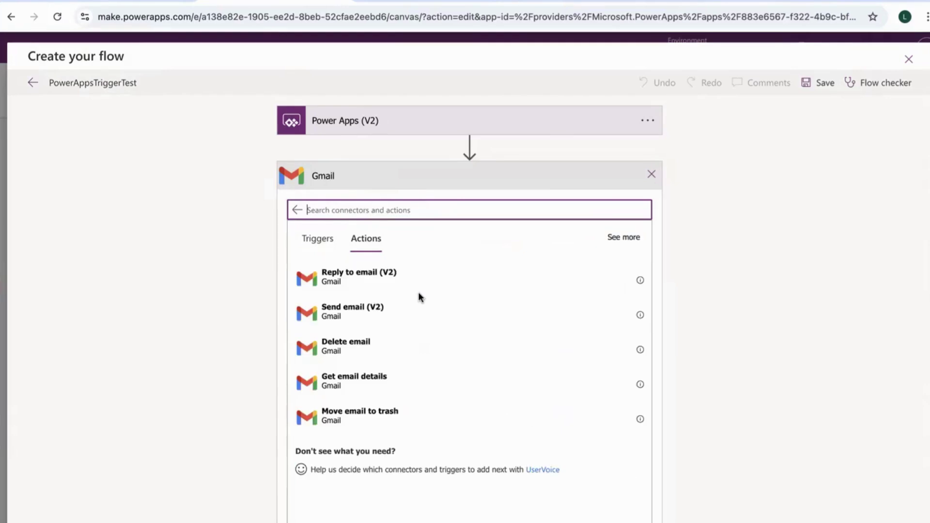
{"action": "left_click", "coordinate": [388, 311]}
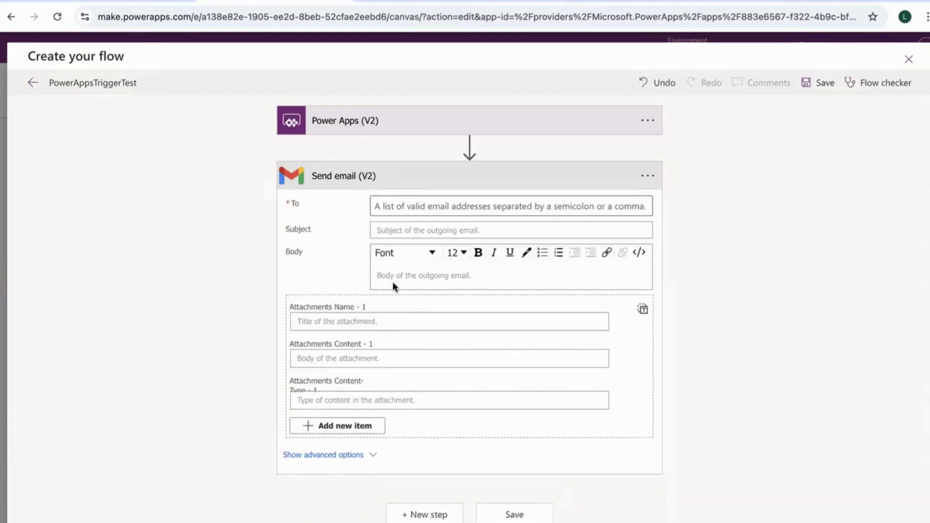
Add a Text input to the Power Apps (V2) trigger
{"action": "left_click", "coordinate": [426, 123]}
{"action": "left_click", "coordinate": [340, 154]}
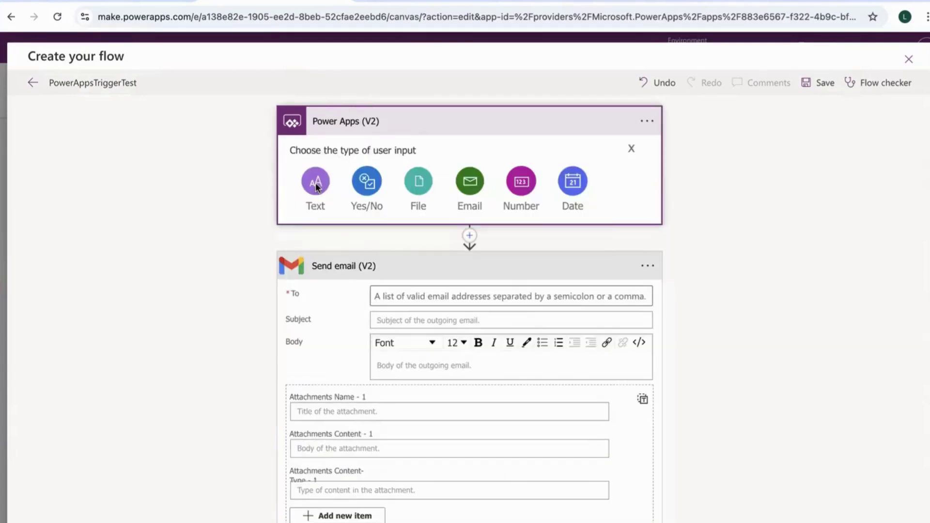
{"action": "left_click", "coordinate": [316, 183]}
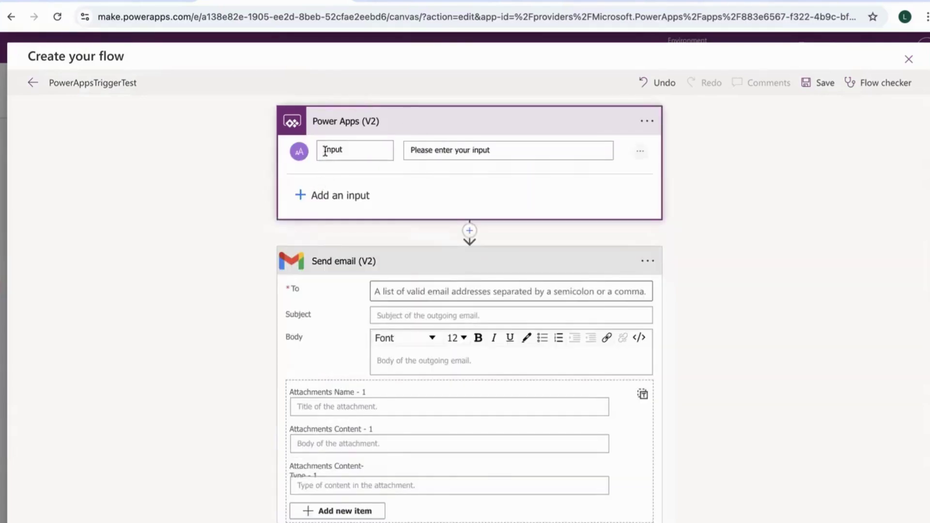
Name the trigger input txtInput with description Default, then start adding another input
{"action": "left_click", "coordinate": [325, 151]}
{"action": "type", "text": "txt"}
{"action": "triple_click", "coordinate": [447, 150]}
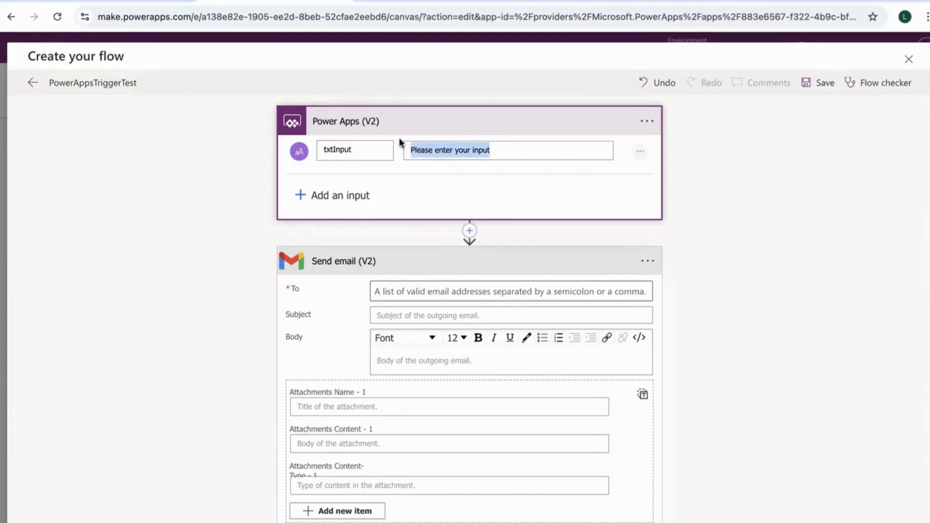
{"action": "type", "text": "De"}
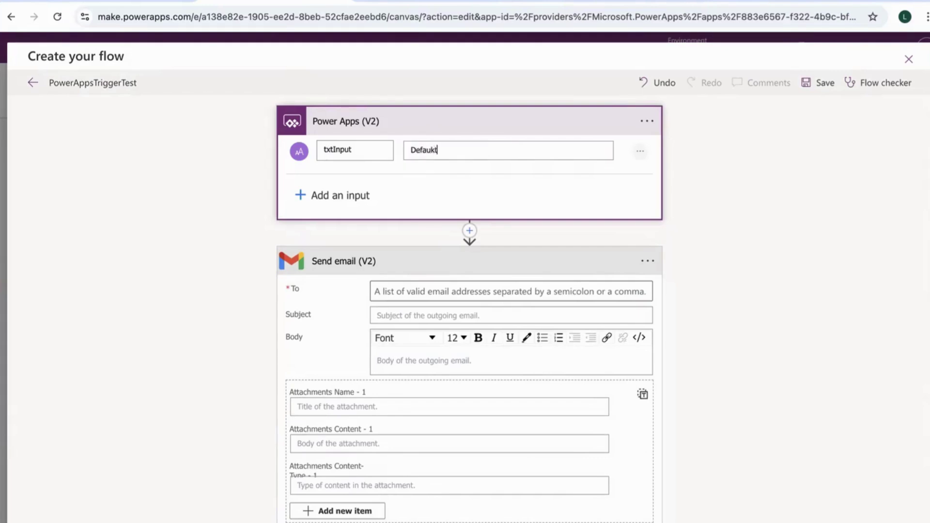
{"action": "type", "text": "faukt"}
{"action": "key", "text": "BackSpace"}
{"action": "key", "text": "BackSpace"}
{"action": "left_click", "coordinate": [521, 189]}
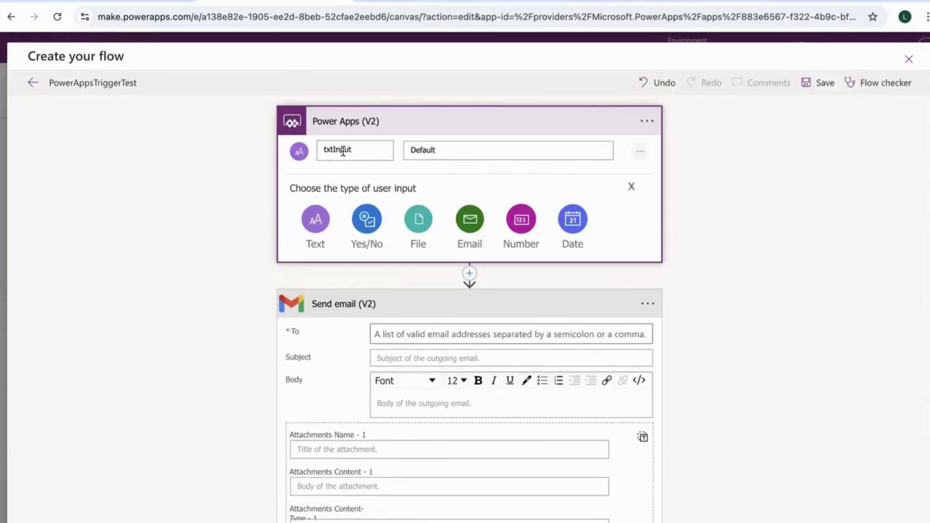
Enter the recipient's e-mail address in the Send email To field
{"action": "left_click", "coordinate": [386, 330]}
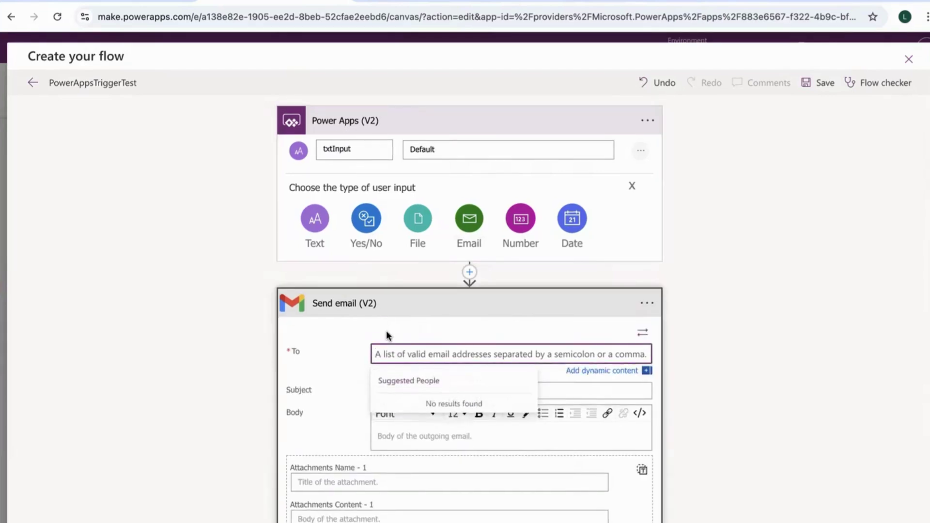
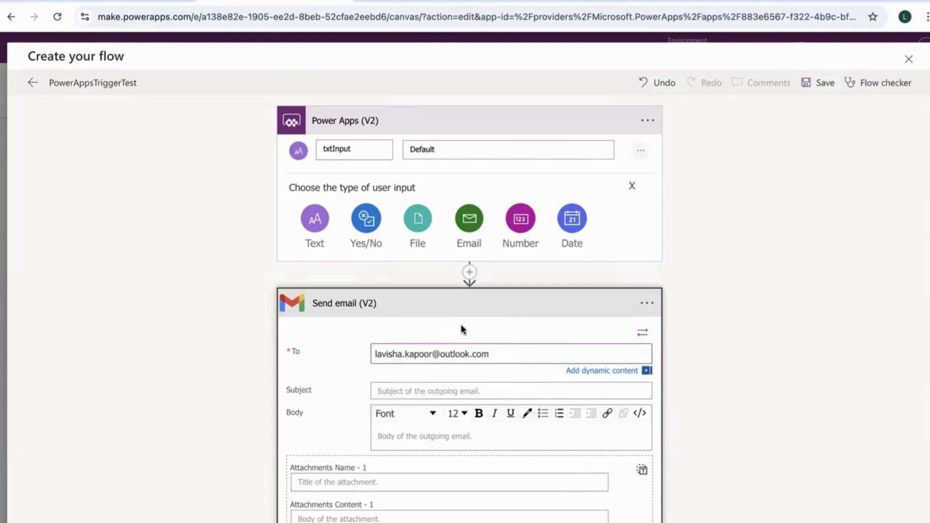
{"action": "left_click", "coordinate": [415, 389]}
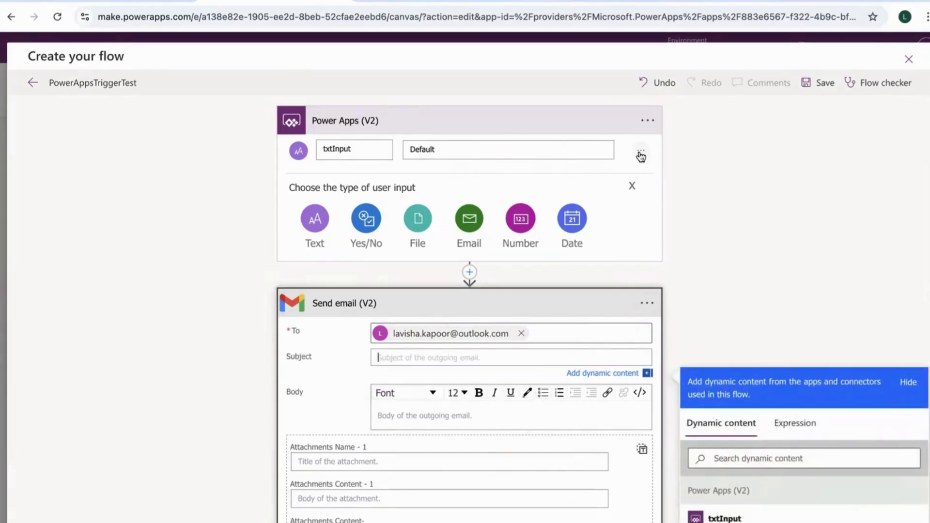
Add a second text input and name the two inputs txtSubject and txtBody
{"action": "left_click", "coordinate": [309, 220]}
{"action": "left_click", "coordinate": [365, 149]}
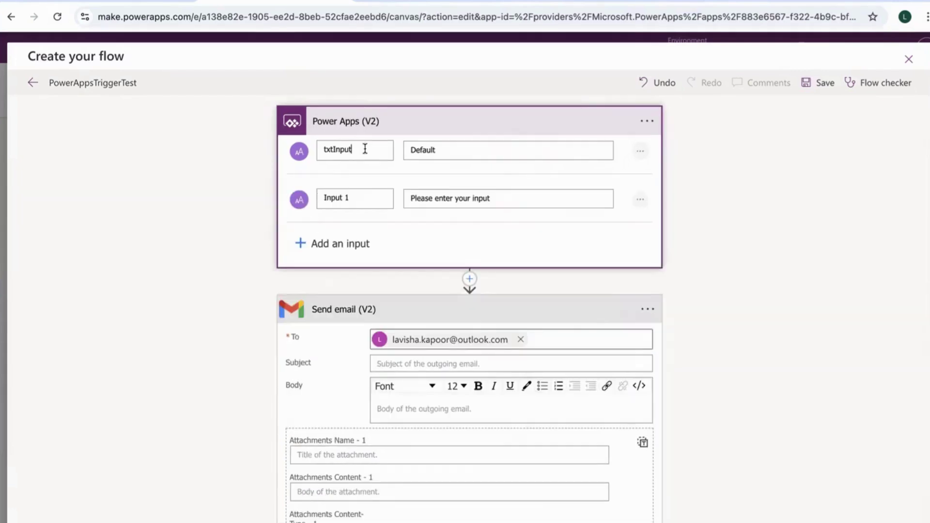
{"action": "left_click_drag", "start_coordinate": [365, 149], "coordinate": [334, 146]}
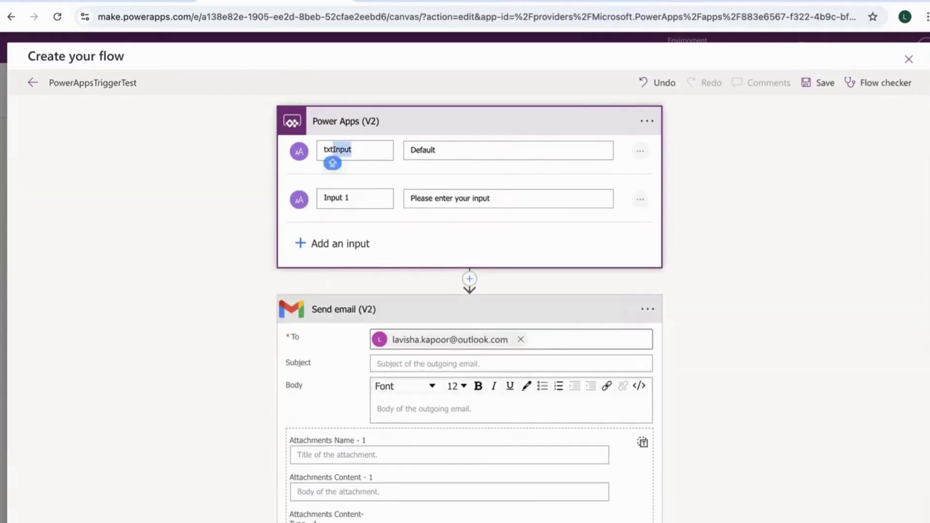
{"action": "type", "text": "Subjec"}
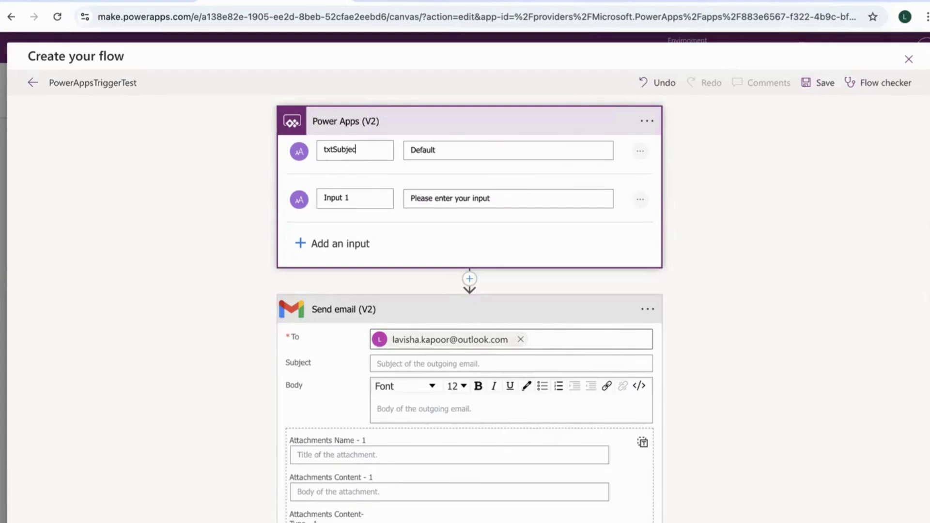
{"action": "left_click_drag", "start_coordinate": [367, 190], "coordinate": [326, 197]}
{"action": "type", "text": "txtBody"}
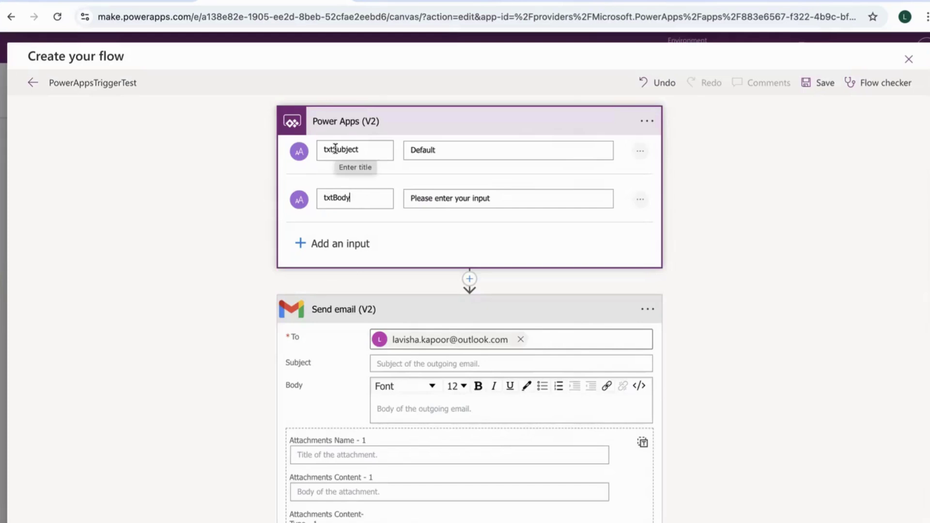
Map txtSubject to the email Subject and txtBody to the Body, then save the flow
{"action": "left_click", "coordinate": [417, 363]}
{"action": "scroll", "coordinate": [752, 400], "scroll_direction": "down", "scroll_amount": 1}
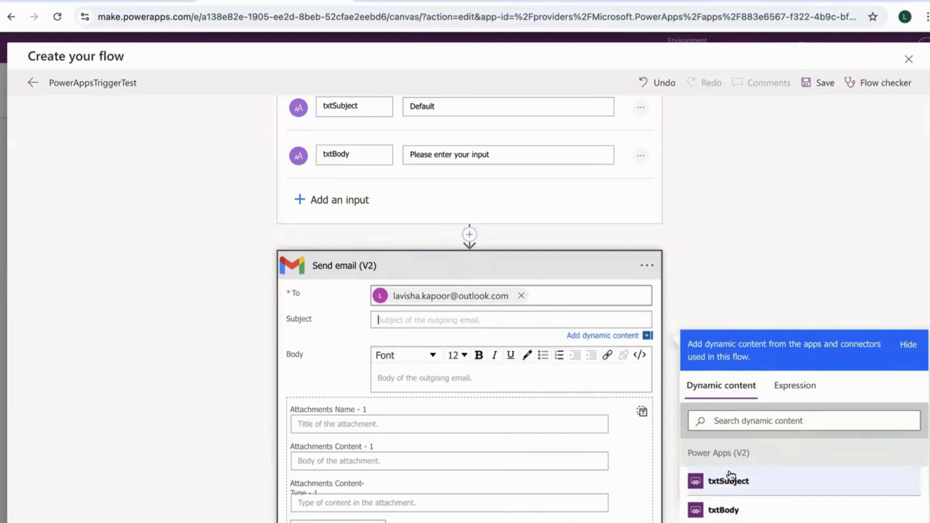
{"action": "left_click", "coordinate": [732, 486]}
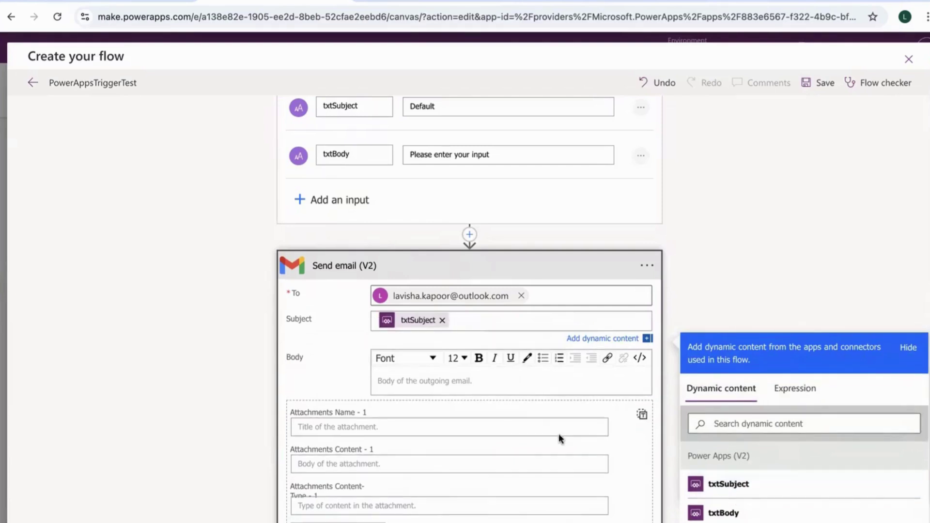
{"action": "left_click", "coordinate": [522, 387]}
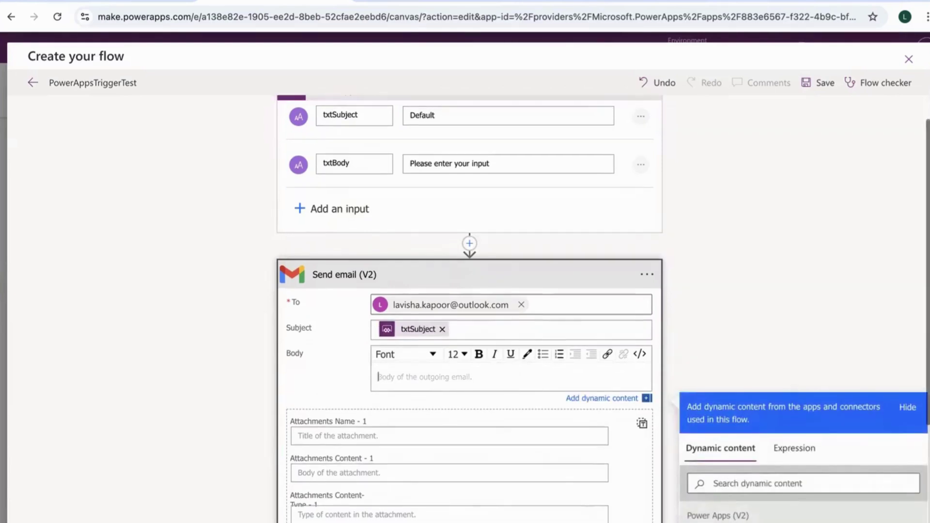
{"action": "left_click", "coordinate": [725, 520]}
{"action": "scroll", "coordinate": [623, 368], "scroll_direction": "up", "scroll_amount": 2}
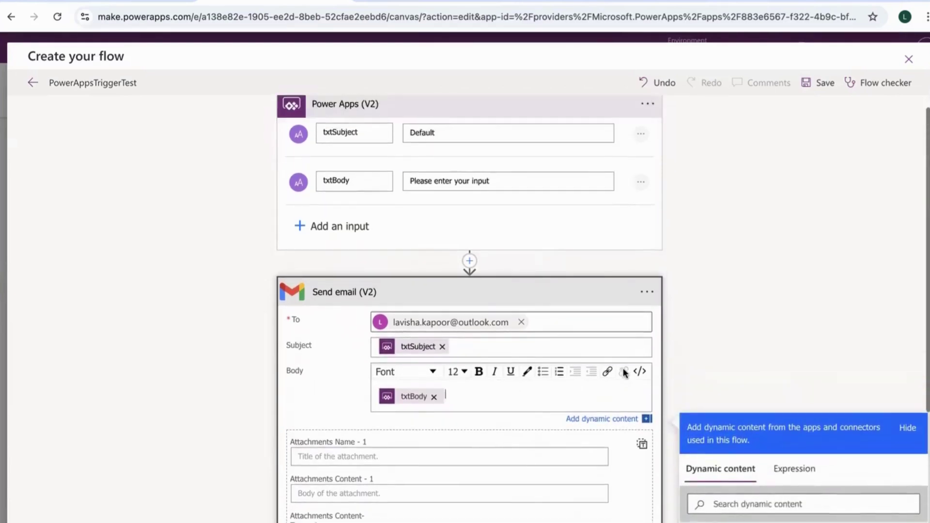
{"action": "left_click", "coordinate": [819, 87]}
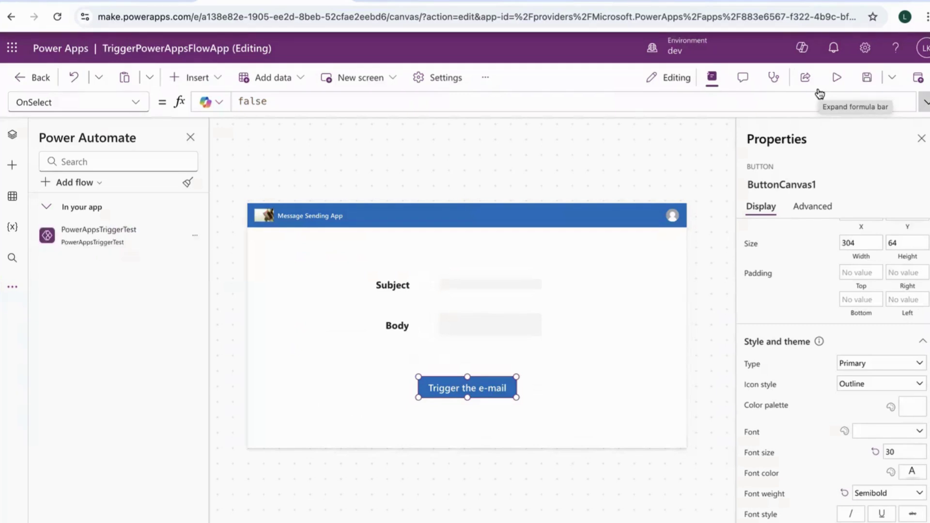
Replace the button's OnSelect value false with PowerAppsTriggerTest.Run()
{"action": "scroll", "coordinate": [810, 246], "scroll_direction": "up", "scroll_amount": 5}
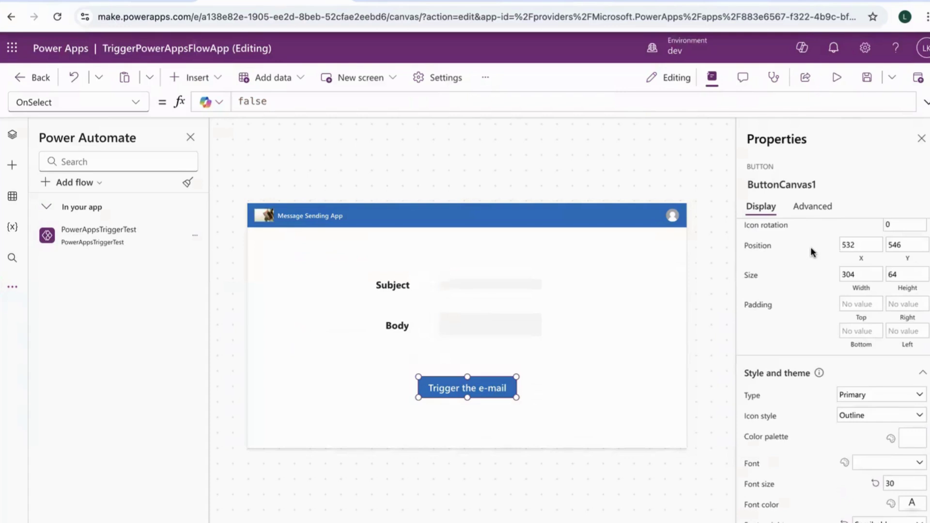
{"action": "left_click", "coordinate": [815, 214]}
{"action": "left_click", "coordinate": [781, 306]}
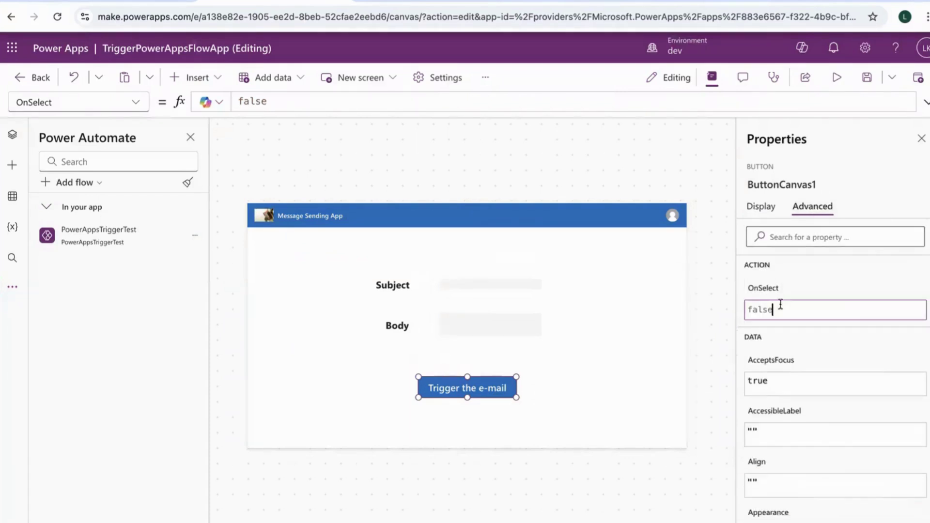
{"action": "left_click_drag", "start_coordinate": [781, 304], "coordinate": [739, 301]}
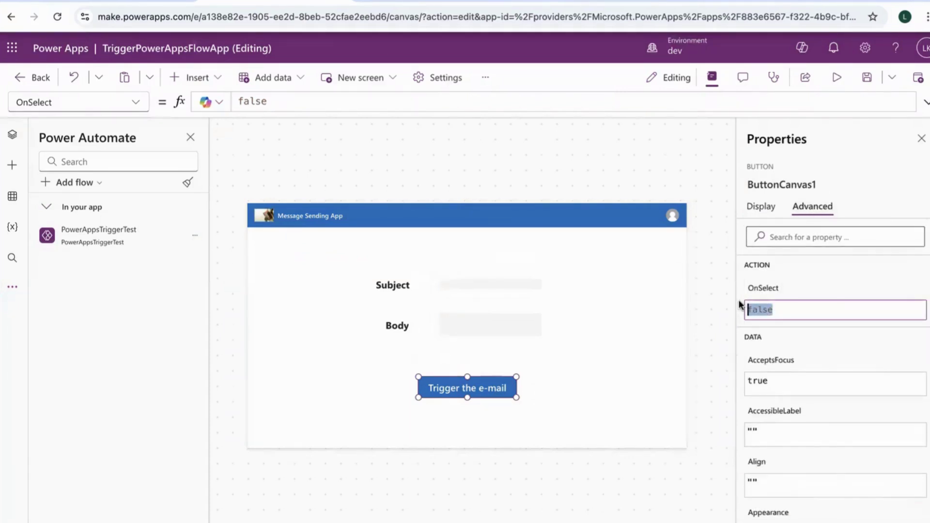
{"action": "type", "text": "powe"}
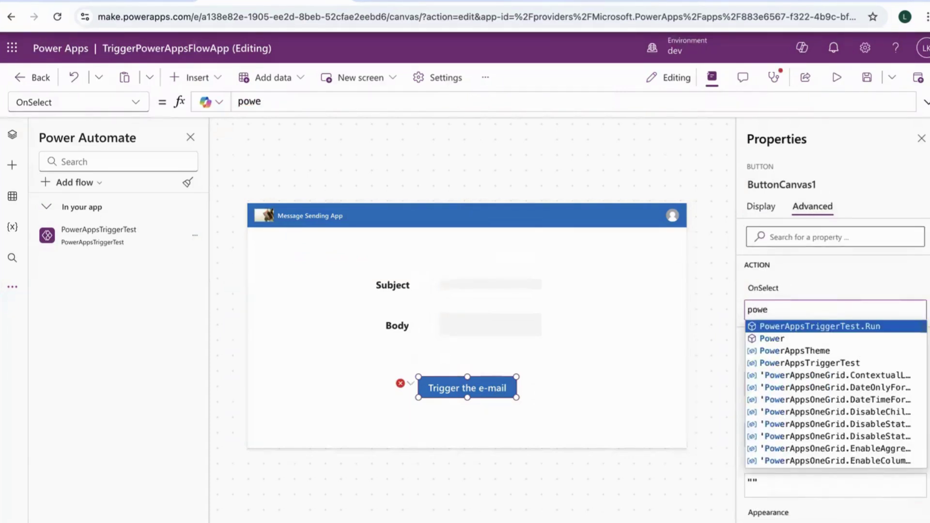
{"action": "key", "text": "Tab"}
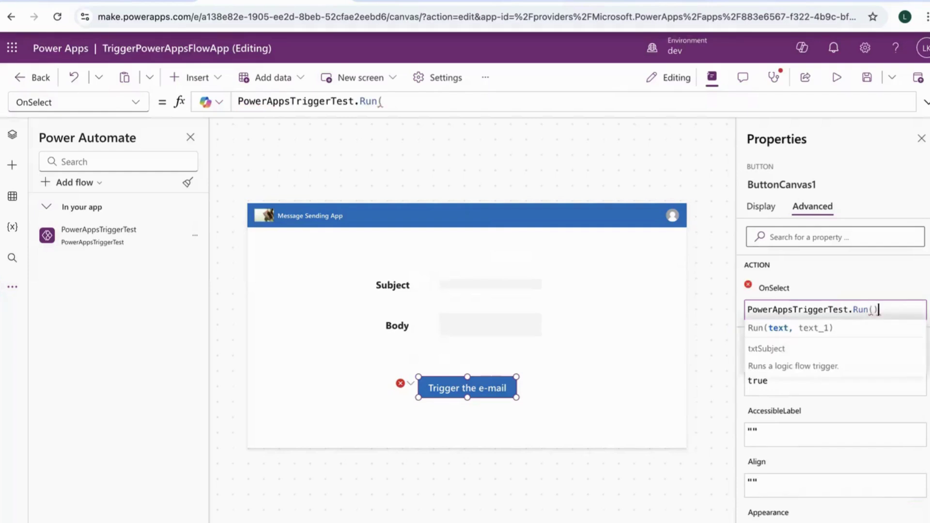
{"action": "type", "text": ")"}
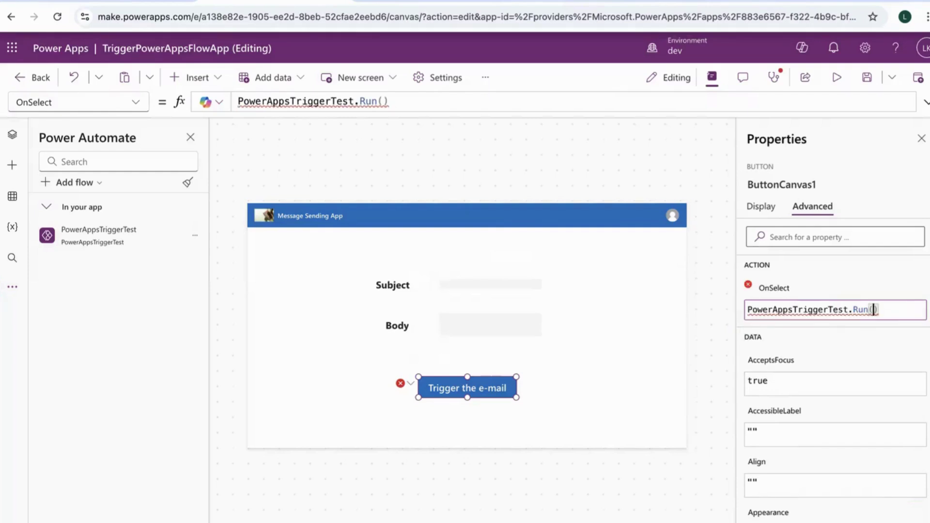
Check the Subject and Body control names, then return to the button's OnSelect formula
{"action": "left_click", "coordinate": [490, 286]}
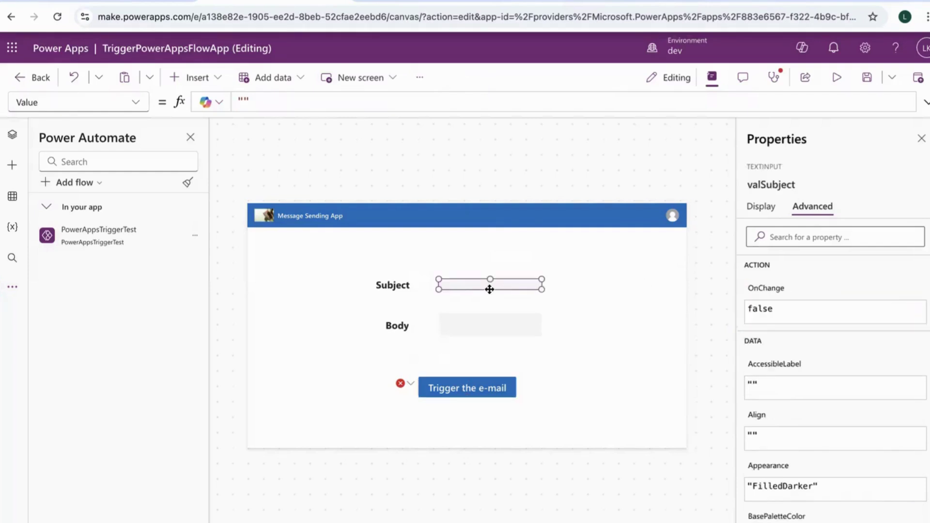
{"action": "left_click", "coordinate": [490, 324]}
{"action": "left_click", "coordinate": [484, 385]}
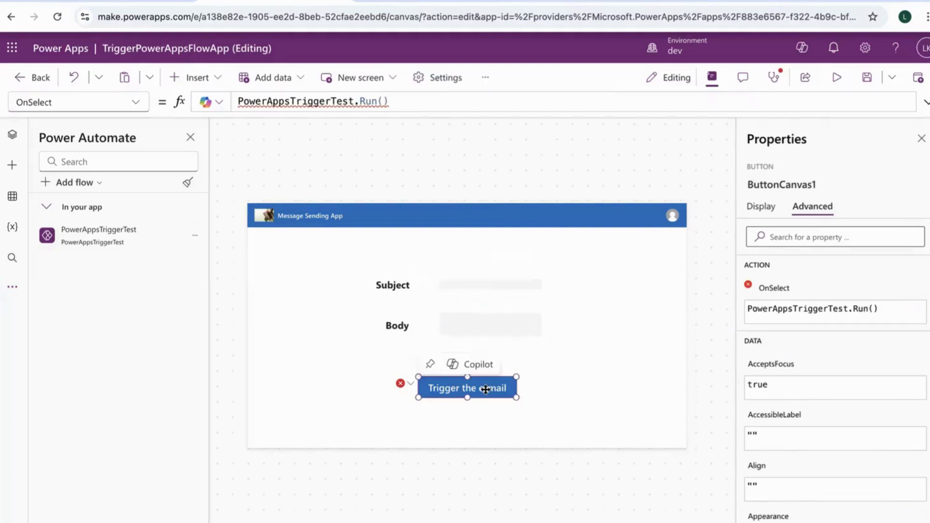
{"action": "left_click", "coordinate": [873, 308]}
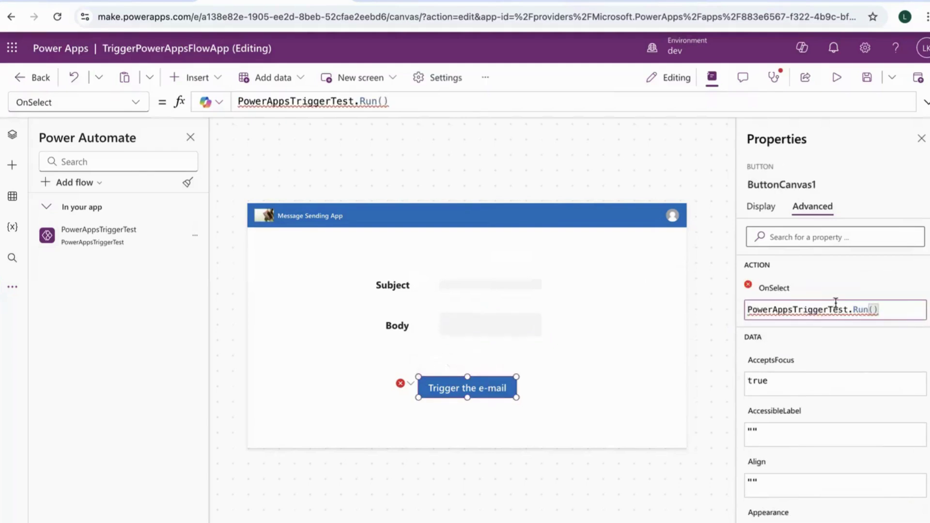
Pass valSubject and valBody as arguments to PowerAppsTriggerTest.Run and inspect the formula error
{"action": "left_click", "coordinate": [873, 309]}
{"action": "type", "text": "val"}
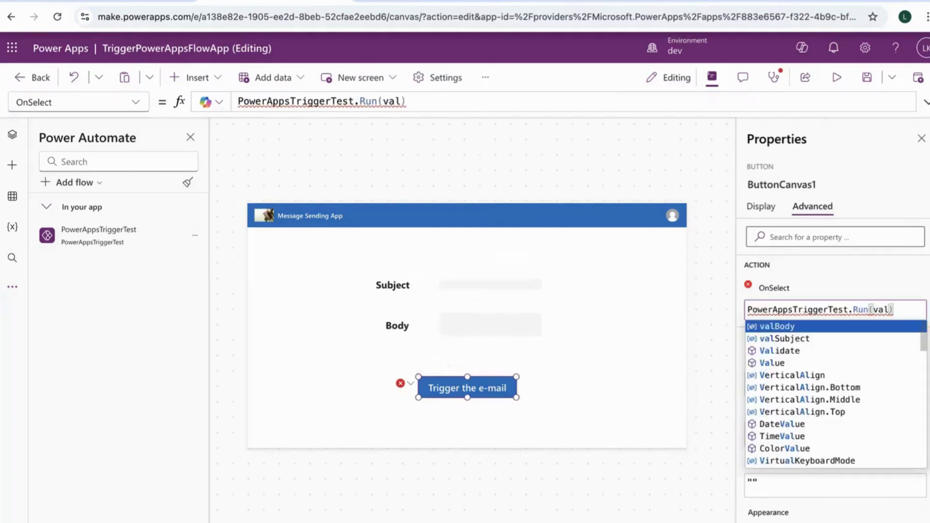
{"action": "key", "text": "Down"}
{"action": "key", "text": "Tab"}
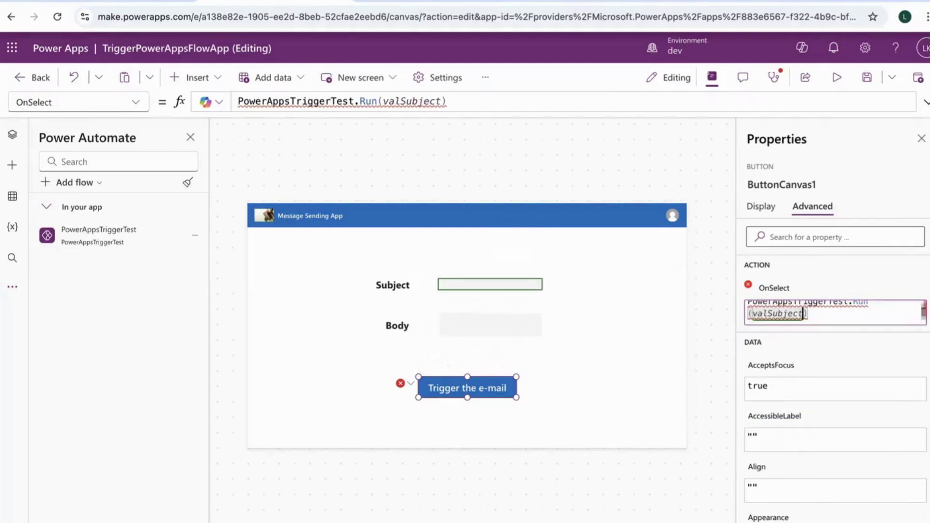
{"action": "type", "text": ","}
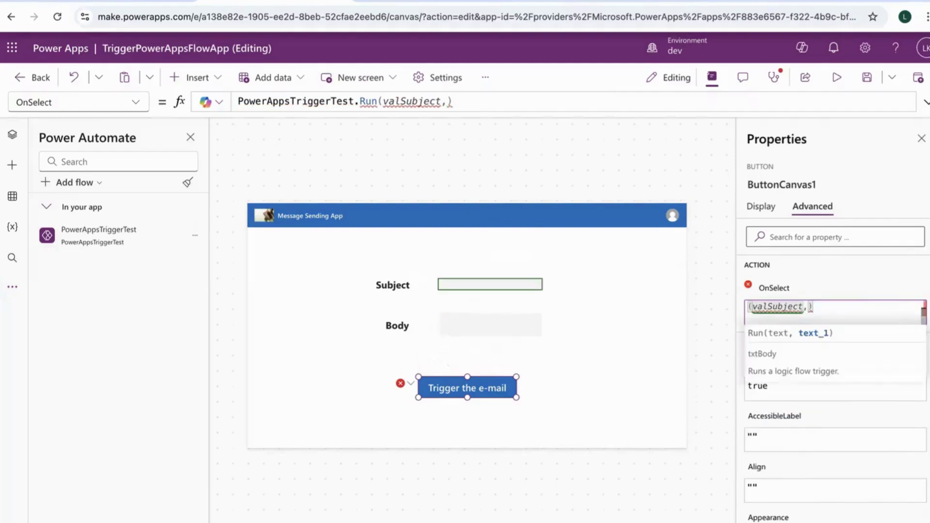
{"action": "type", "text": "val"}
{"action": "key", "text": "Tab"}
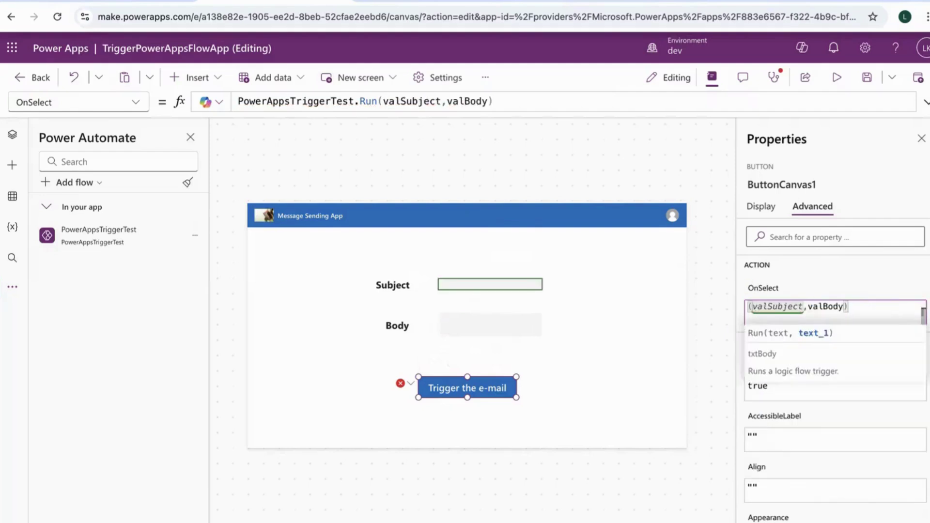
{"action": "left_click", "coordinate": [847, 284]}
{"action": "left_click", "coordinate": [885, 312]}
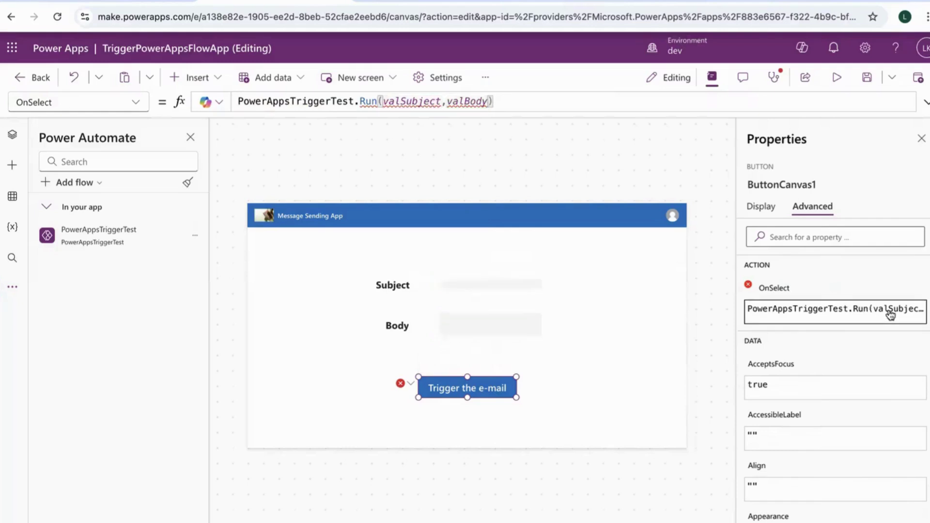
{"action": "mouse_move", "coordinate": [803, 318]}
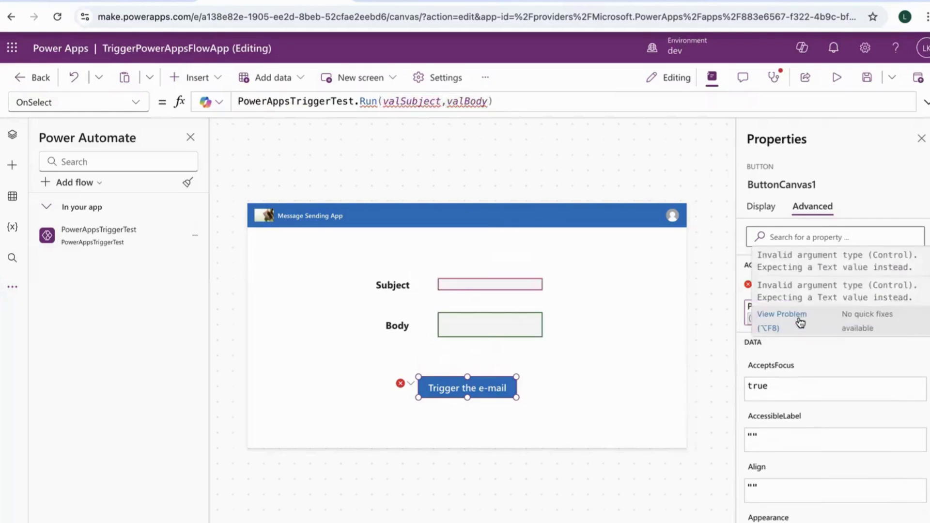
{"action": "left_click", "coordinate": [748, 307]}
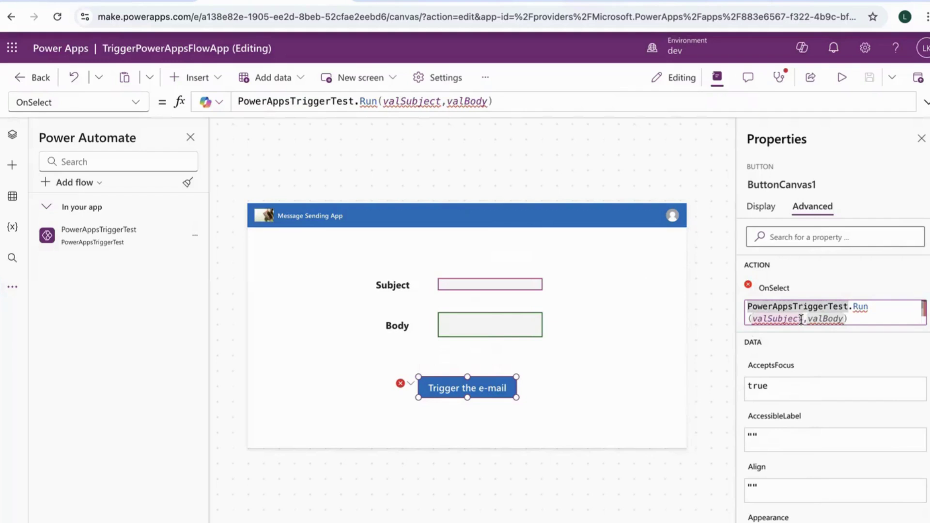
Change the arguments to valSubject.Value and valBody.Value and save the app
{"action": "left_click", "coordinate": [440, 101]}
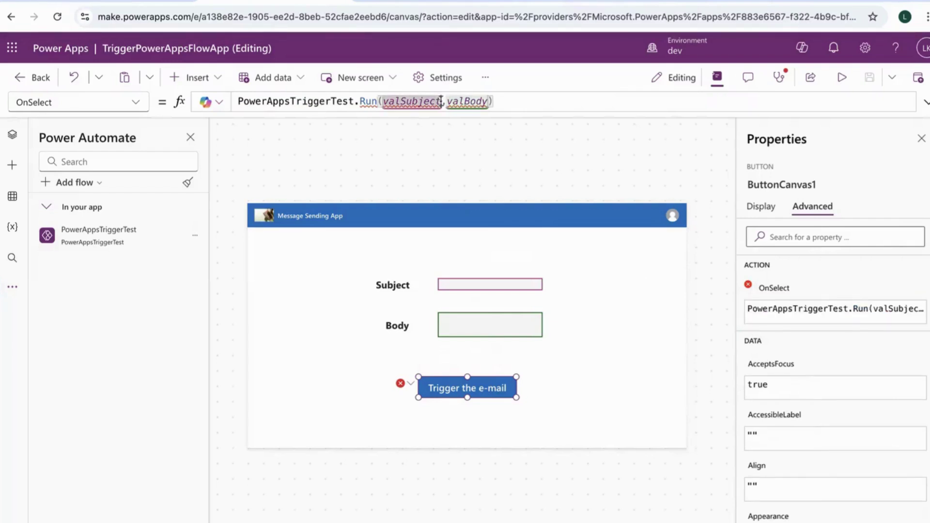
{"action": "type", "text": ".t"}
{"action": "key", "text": "BackSpace"}
{"action": "key", "text": "BackSpace"}
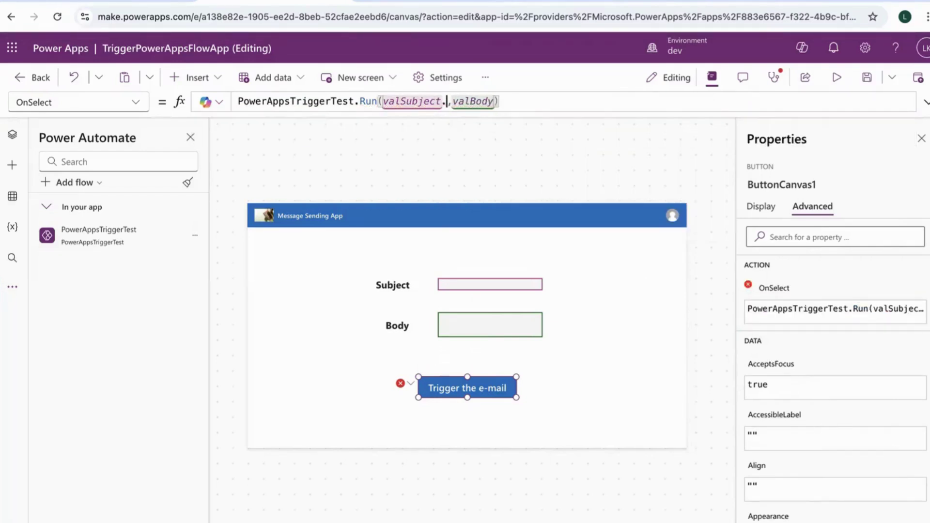
{"action": "type", "text": "."}
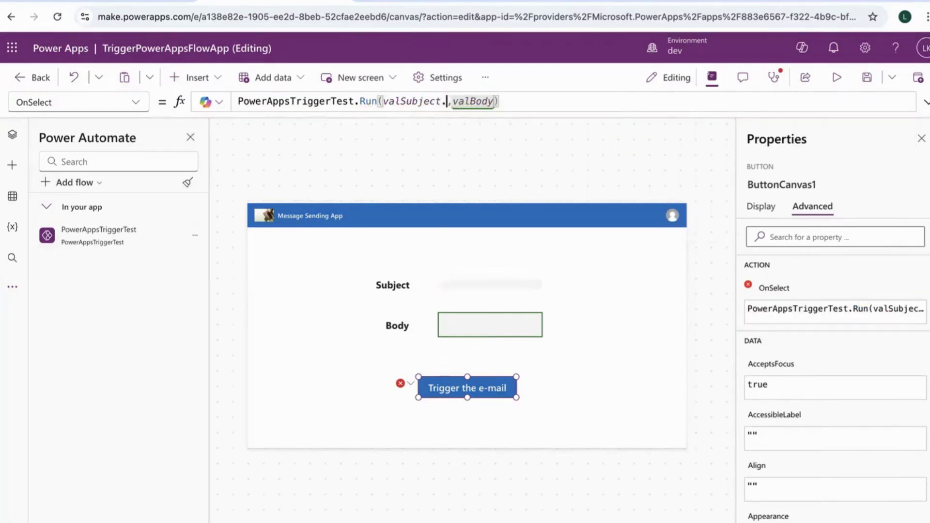
{"action": "key", "text": "Tab"}
{"action": "double_click", "coordinate": [502, 100]}
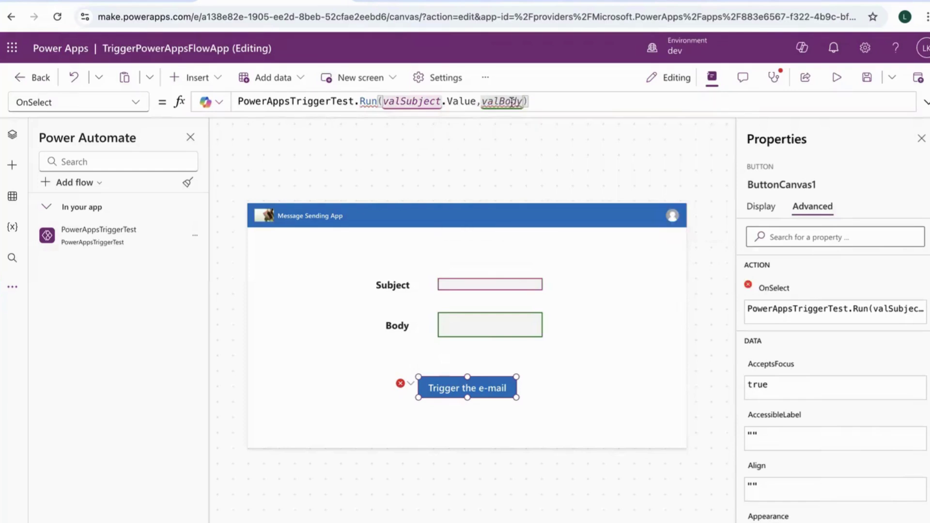
{"action": "type", "text": "."}
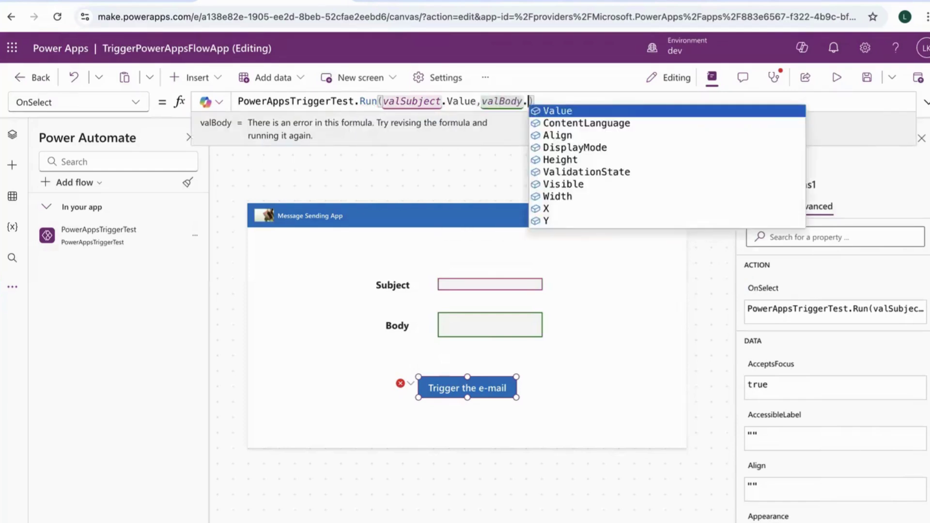
{"action": "key", "text": "Tab"}
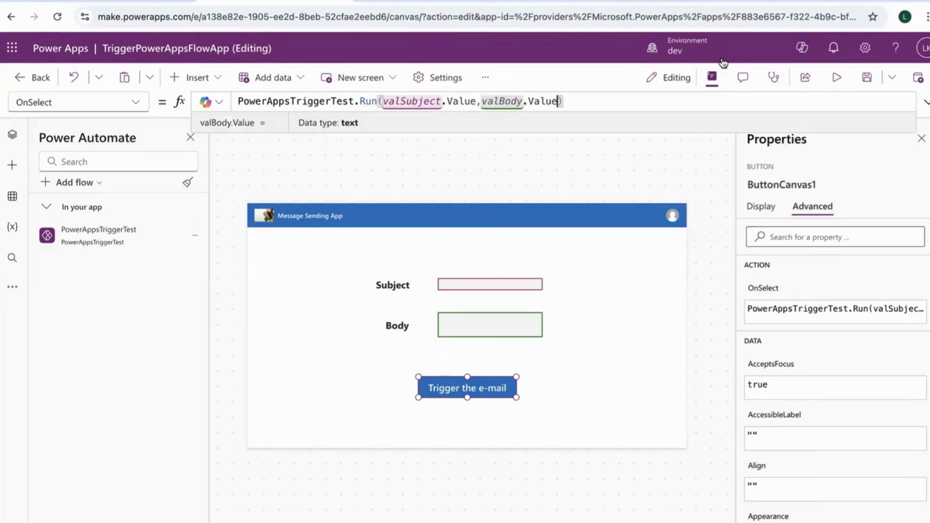
{"action": "left_click", "coordinate": [867, 78]}
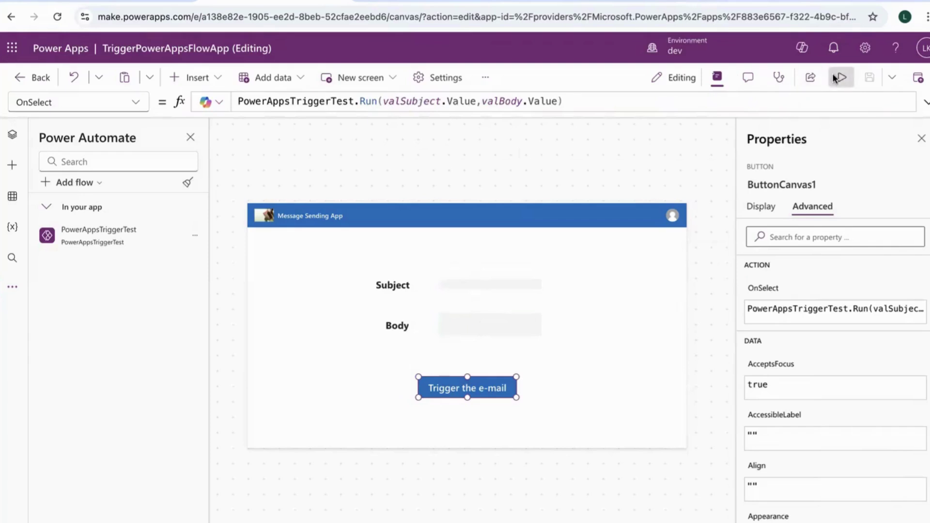
Preview the app and enter 'This is a test' as the Subject
{"action": "left_click", "coordinate": [840, 78]}
{"action": "left_click", "coordinate": [473, 244]}
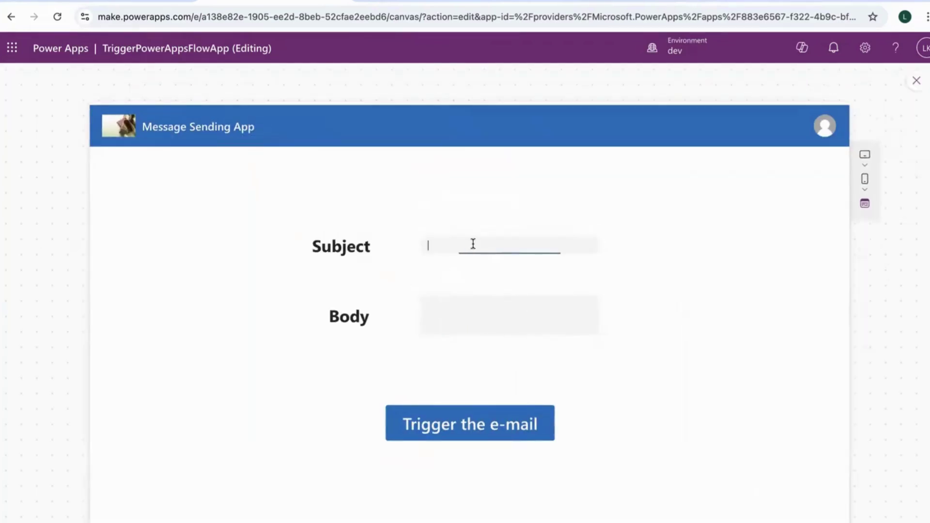
{"action": "type", "text": "This is a"}
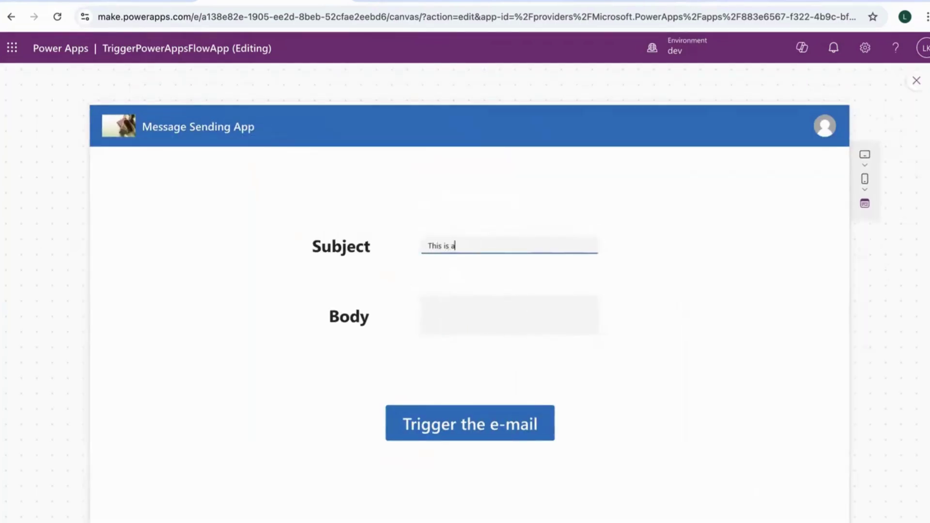
{"action": "type", "text": " test"}
Write a multi-line Body 'Hello, / This is a test. / Regards' with a signature name, then trigger the e-mail
{"action": "left_click", "coordinate": [480, 316]}
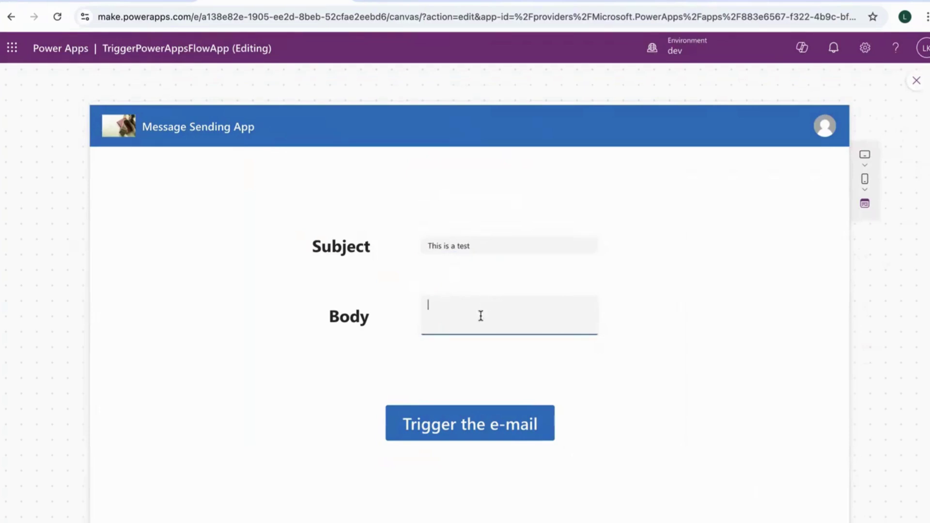
{"action": "type", "text": "Hello,"}
{"action": "key", "text": "Return"}
{"action": "type", "text": "This is a test."}
{"action": "key", "text": "Return"}
{"action": "type", "text": "Regards"}
{"action": "key", "text": "Return"}
{"action": "type", "text": "Lavisha"}
{"action": "left_click", "coordinate": [499, 432]}
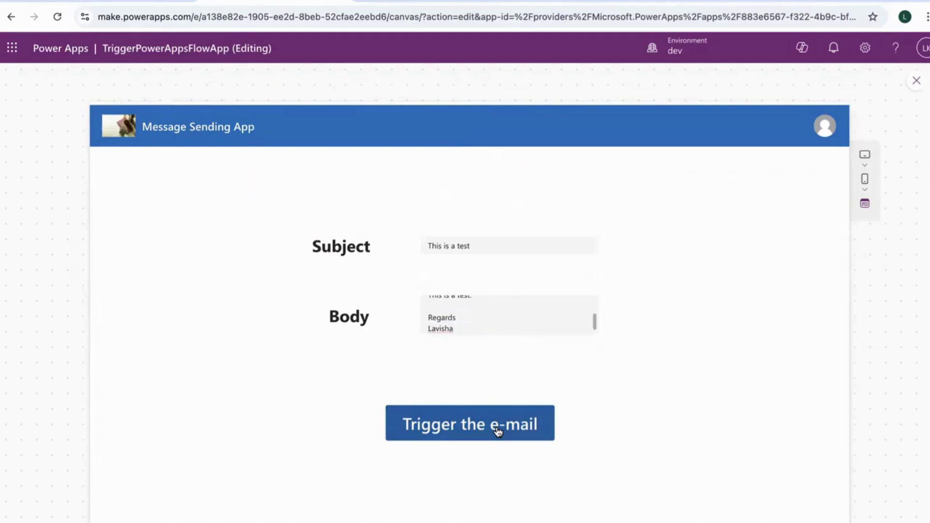